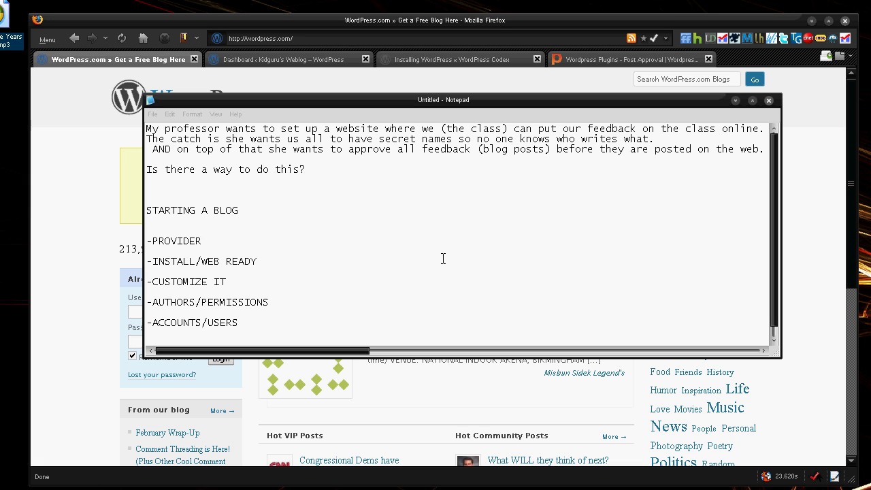
# - Read the note about the professor's class feedback website, secret names and post approval, highlighting the question text
pyautogui.moveTo(375, 172); pyautogui.dragTo(126, 124)
pyautogui.click(351, 171)
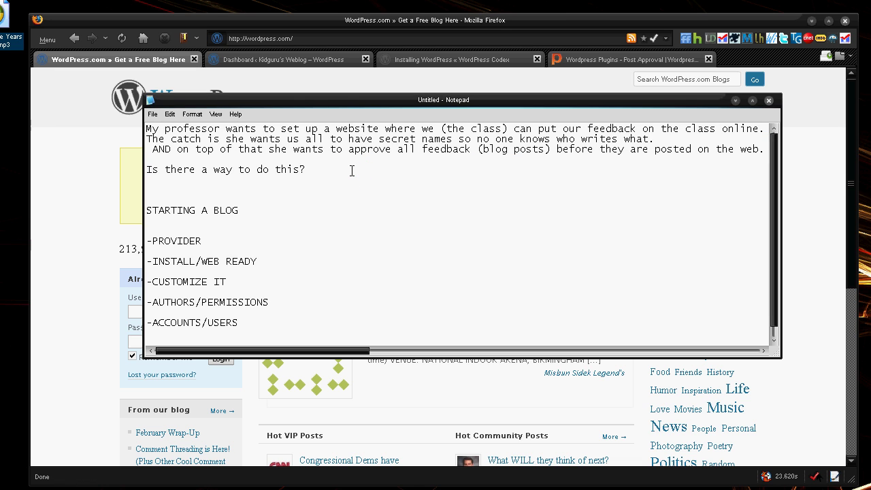
pyautogui.moveTo(336, 169); pyautogui.dragTo(129, 112)
pyautogui.click(215, 193)
pyautogui.moveTo(317, 183); pyautogui.dragTo(57, 132)
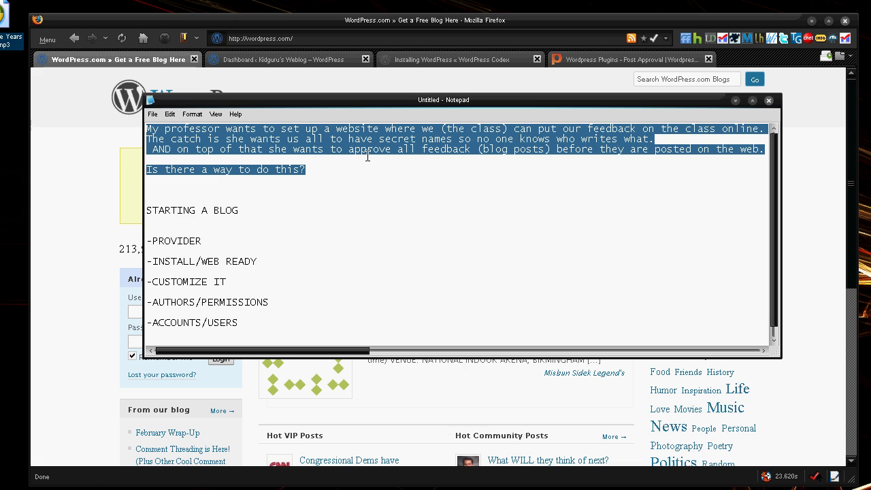
pyautogui.click(431, 181)
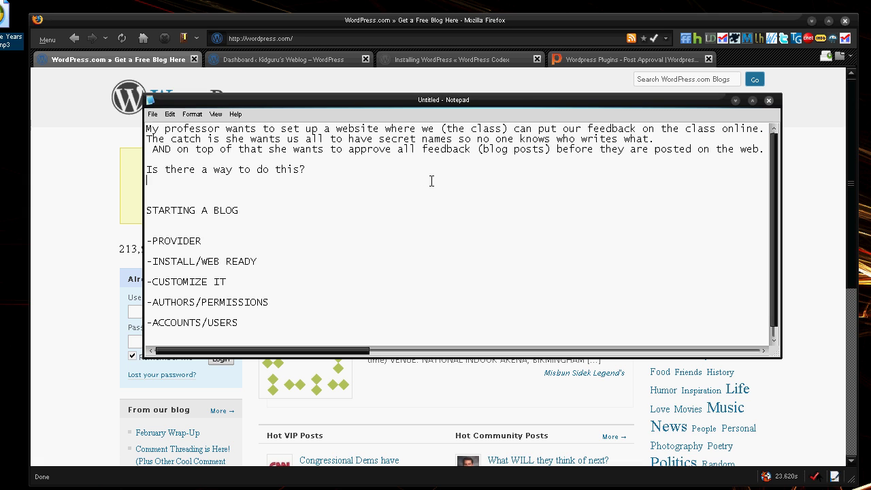
pyautogui.click(431, 181)
pyautogui.click(430, 182)
pyautogui.moveTo(431, 183); pyautogui.dragTo(315, 160)
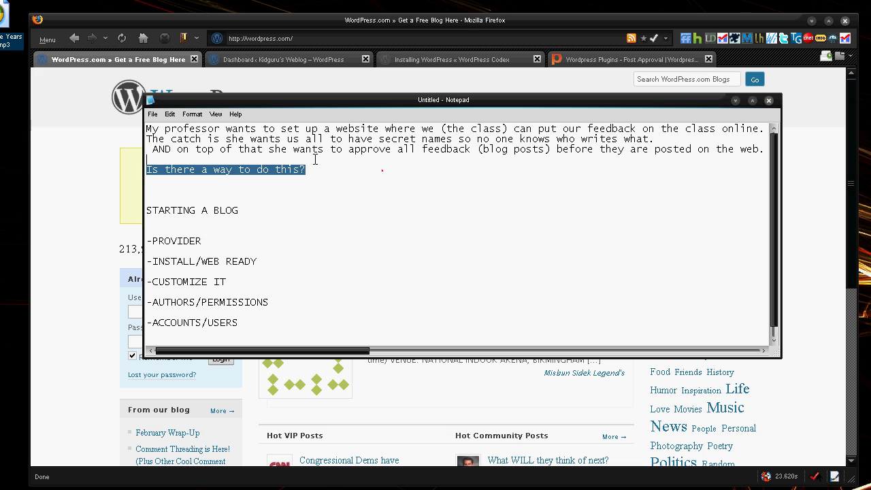
pyautogui.click(181, 158)
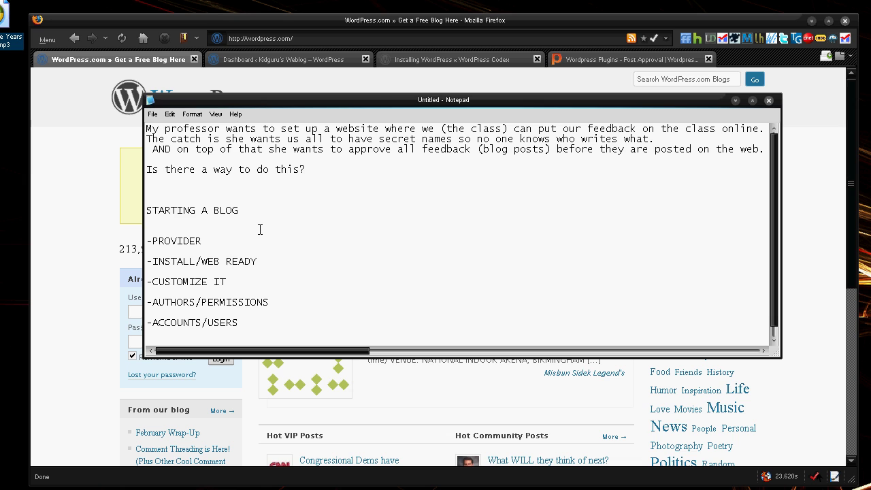
pyautogui.hotkey('shift', 'Up')
pyautogui.hotkey('shift', 'Up')
pyautogui.hotkey('shift', 'Up')
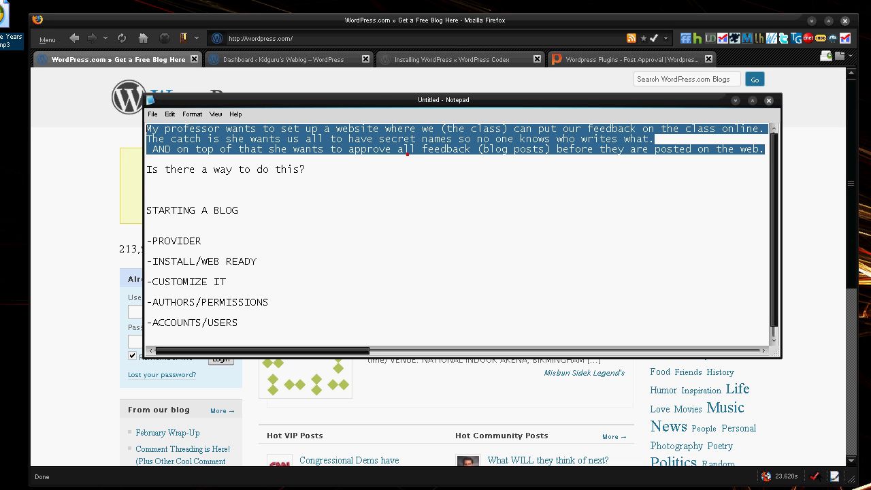
pyautogui.moveTo(320, 183); pyautogui.dragTo(54, 134)
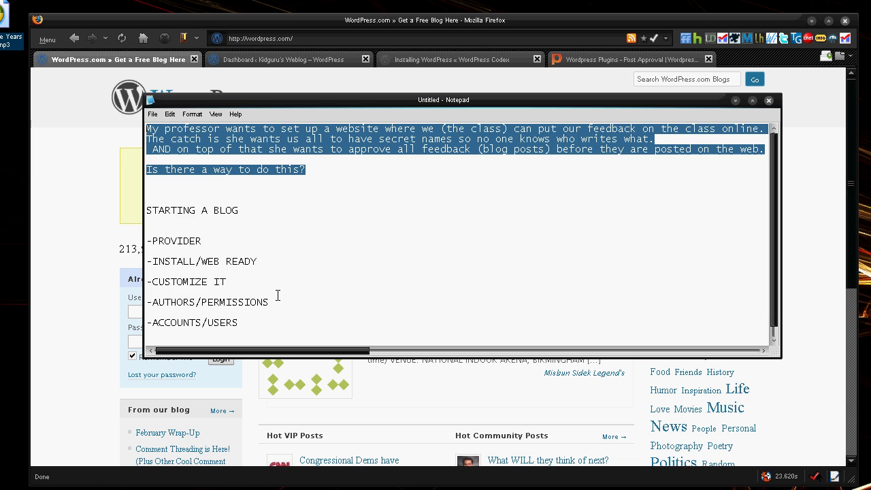
# - Switch to Firefox and look at the "Express yourself. Start a blog." tagline on the WordPress.com home page
pyautogui.click(109, 165)
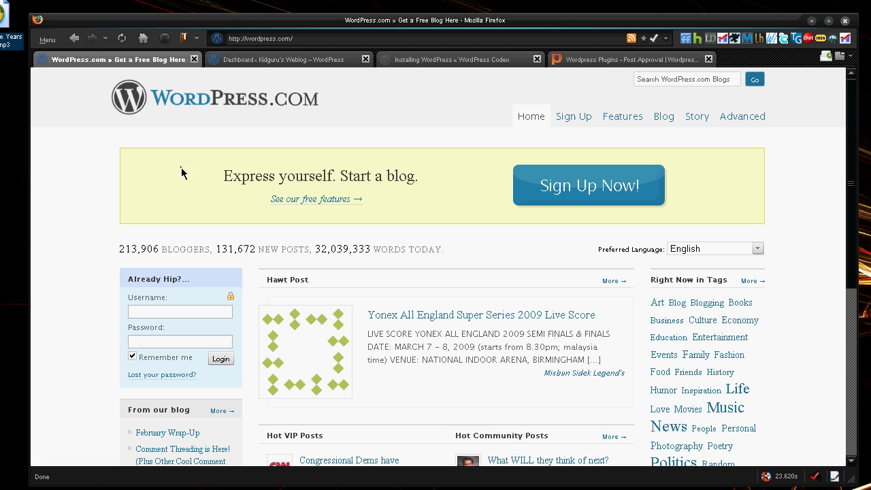
pyautogui.moveTo(181, 169); pyautogui.dragTo(417, 173)
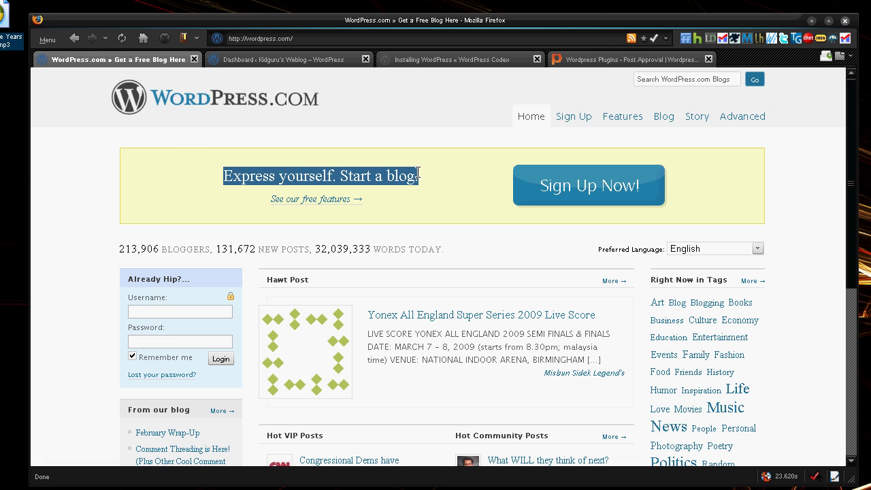
pyautogui.click(417, 173)
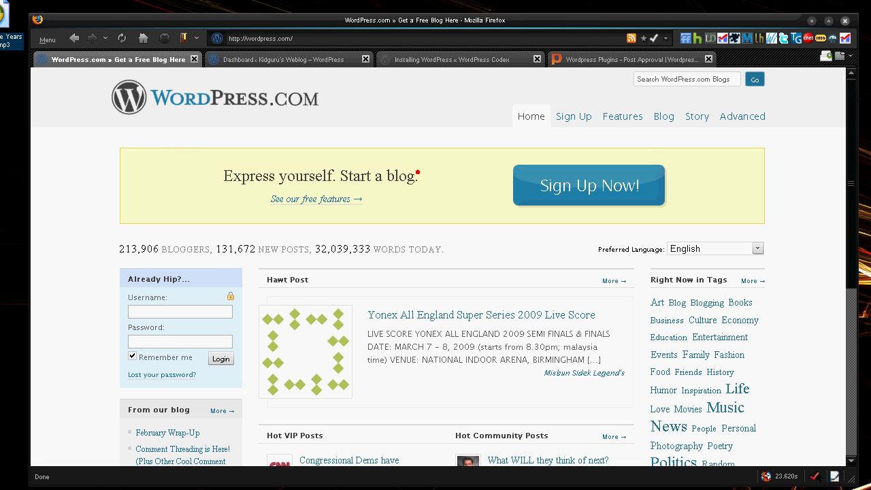
# - Switch to Notepad and review the PROVIDER and INSTALL/WEB READY items in the STARTING A BLOG outline
pyautogui.hotkey('alt', 'Tab')
pyautogui.click(231, 247)
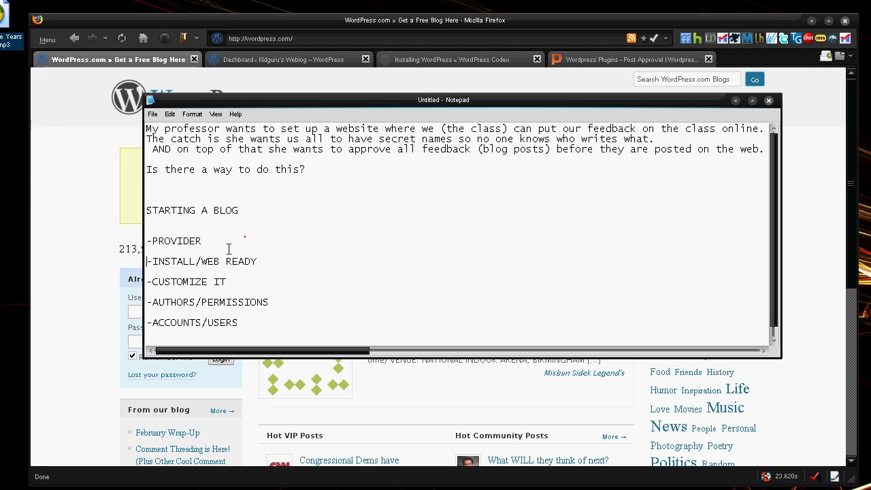
pyautogui.moveTo(229, 249); pyautogui.dragTo(20, 223)
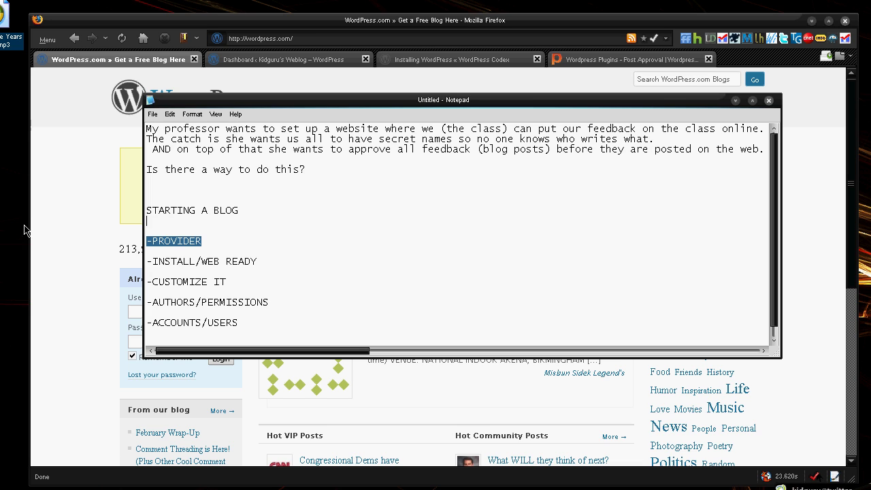
pyautogui.click(237, 239)
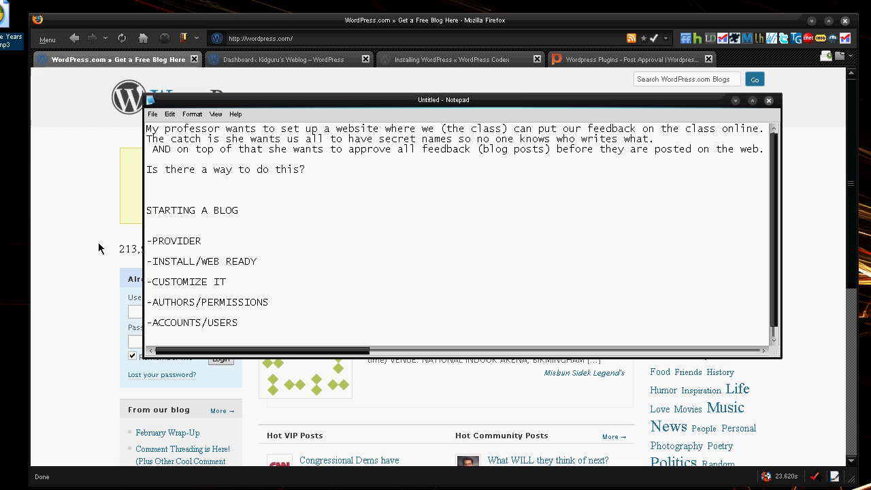
pyautogui.moveTo(270, 267); pyautogui.dragTo(137, 261)
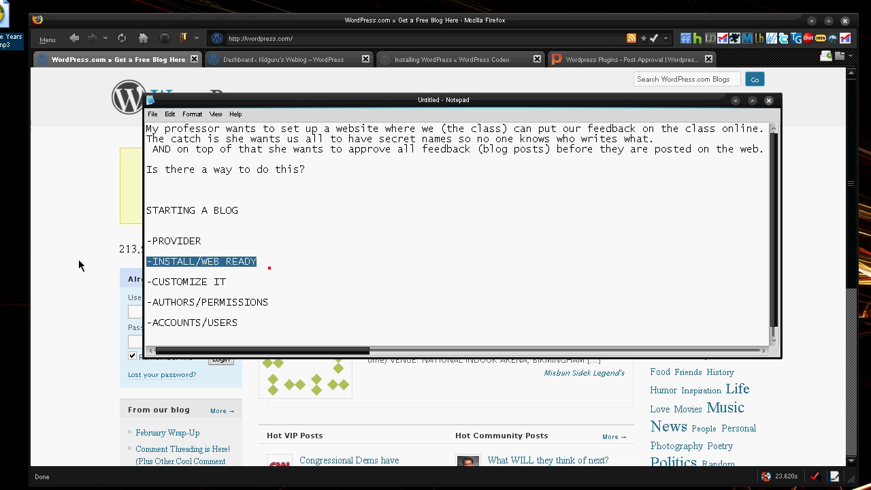
# - Return to the WordPress.com home page in Firefox and examine its daily statistics, featured posts and login form
pyautogui.click(33, 258)
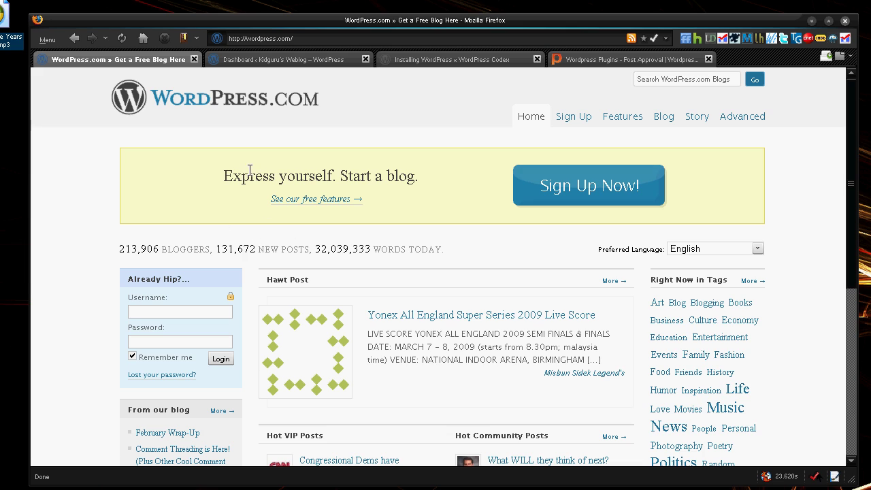
pyautogui.moveTo(109, 250)
pyautogui.mouseDown()
pyautogui.moveTo(144, 249)
pyautogui.moveTo(113, 247)
pyautogui.mouseUp()
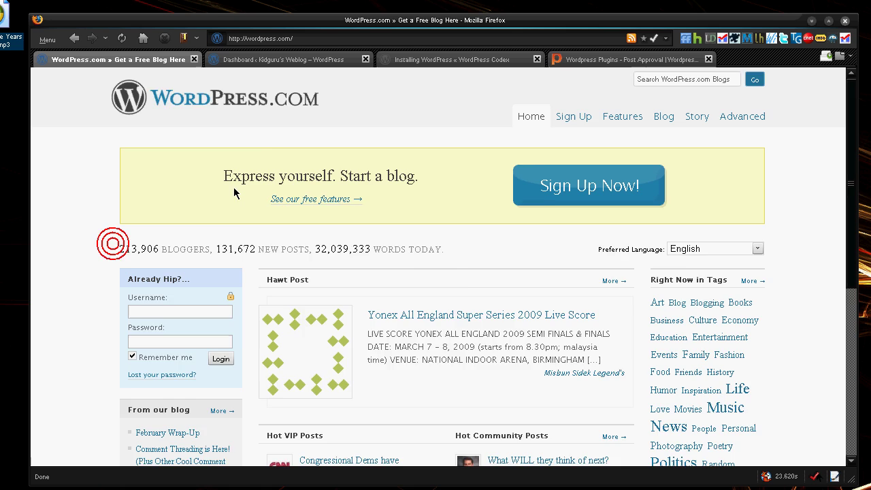
pyautogui.scroll(-1, 233, 190)
pyautogui.moveTo(384, 205); pyautogui.dragTo(438, 210)
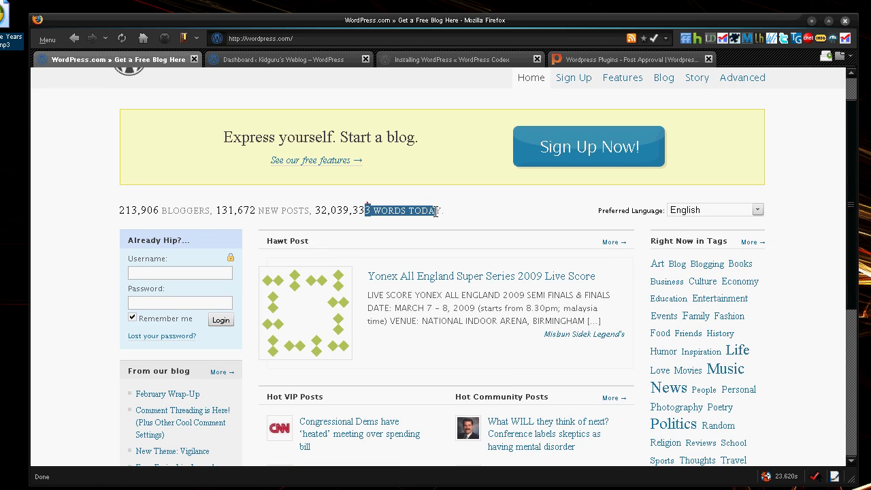
pyautogui.click(431, 208)
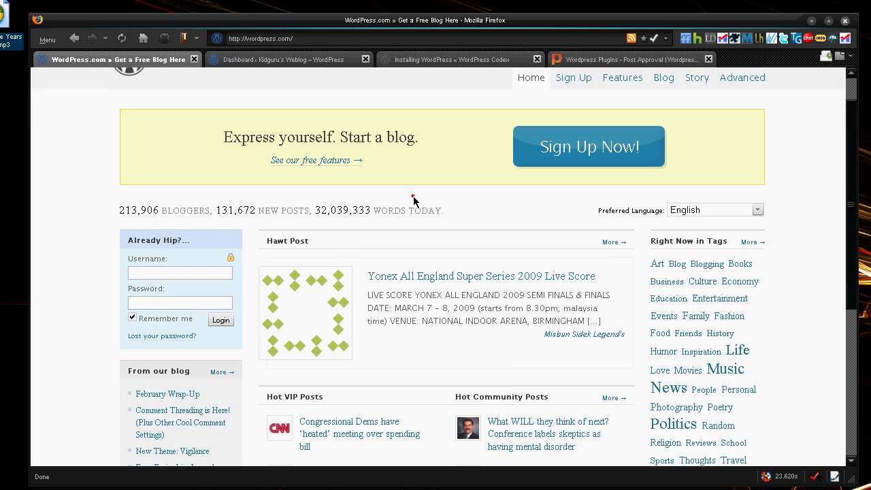
pyautogui.scroll(-2, 413, 196)
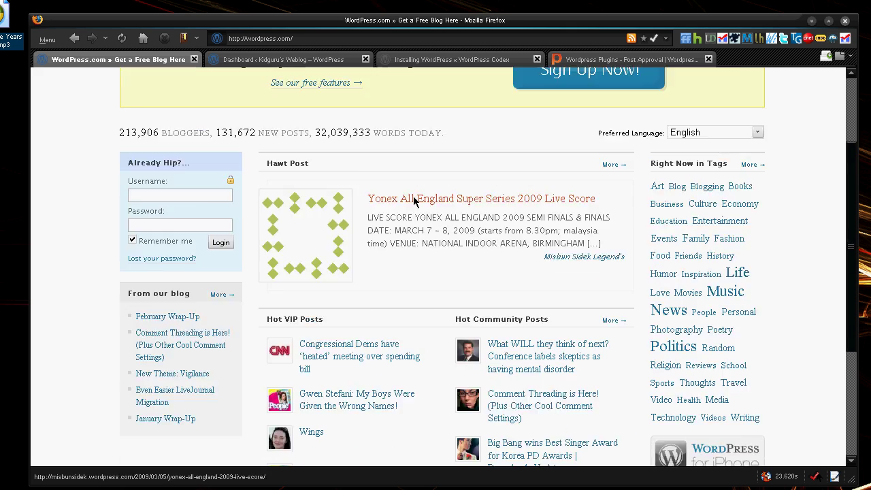
pyautogui.scroll(3, 413, 198)
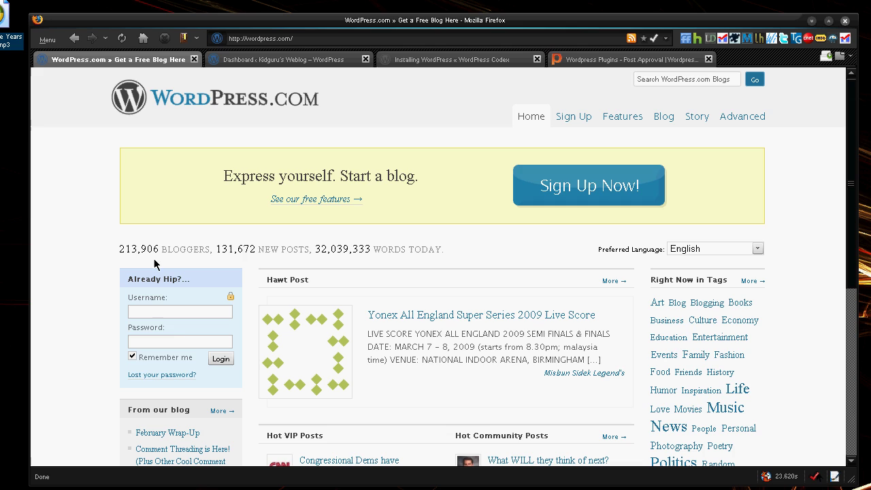
pyautogui.moveTo(127, 300); pyautogui.dragTo(160, 319)
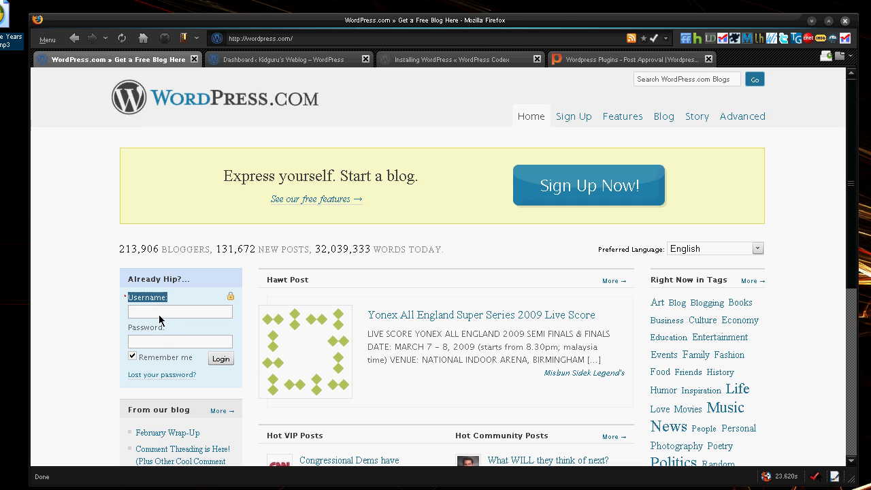
pyautogui.click(154, 311)
# - Show the existing weblog's WordPress dashboard and look through its overview, recent activity and admin navigation
pyautogui.click(291, 61)
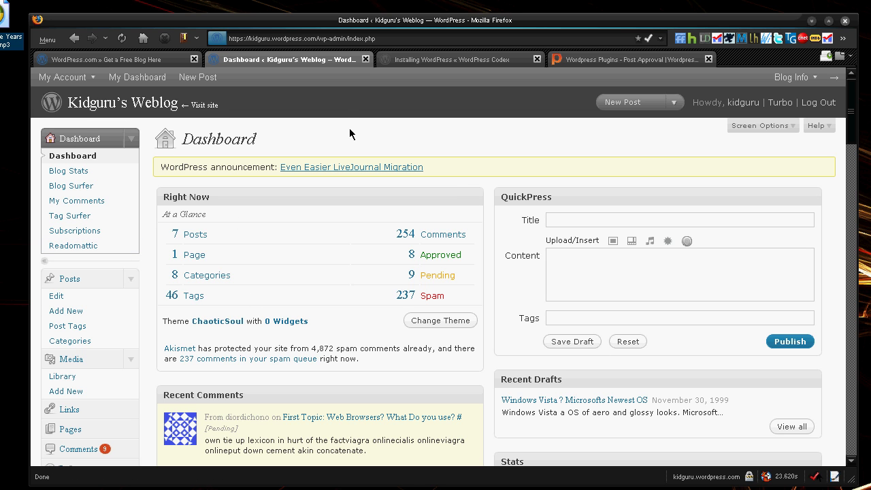
pyautogui.scroll(-20, 769, 366)
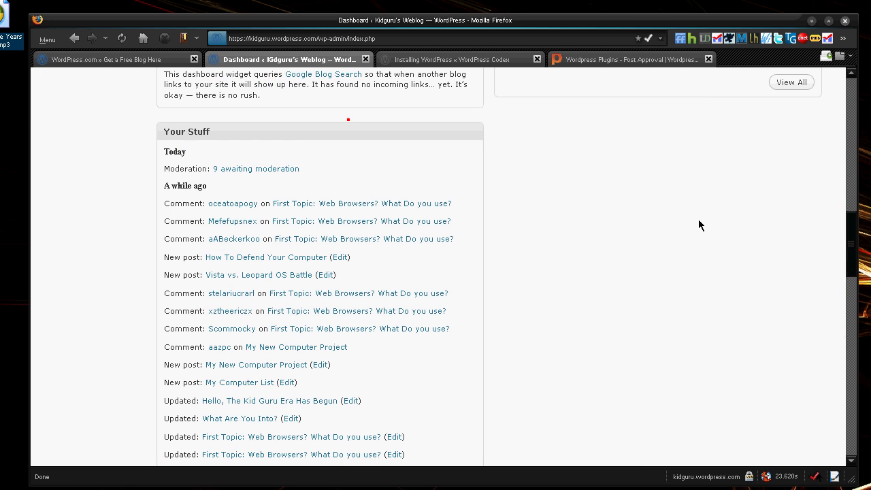
pyautogui.scroll(6, 592, 272)
pyautogui.scroll(14, 592, 272)
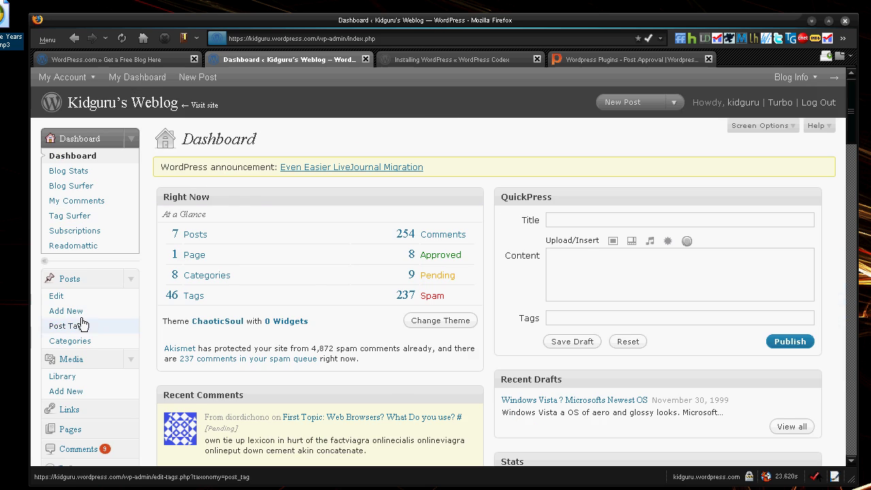
pyautogui.scroll(-3, 125, 352)
pyautogui.scroll(3, 124, 363)
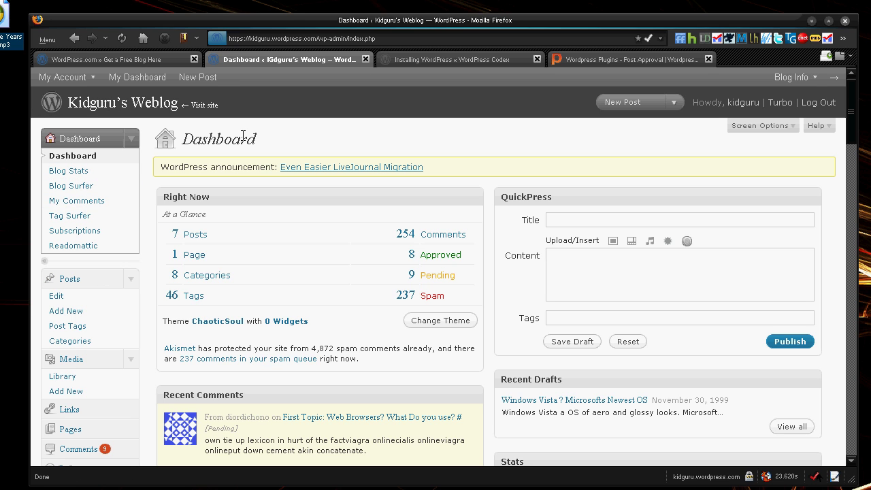
# - Show the Installing WordPress article in the WordPress Codex and view its introduction and list of installation guides
pyautogui.click(169, 64)
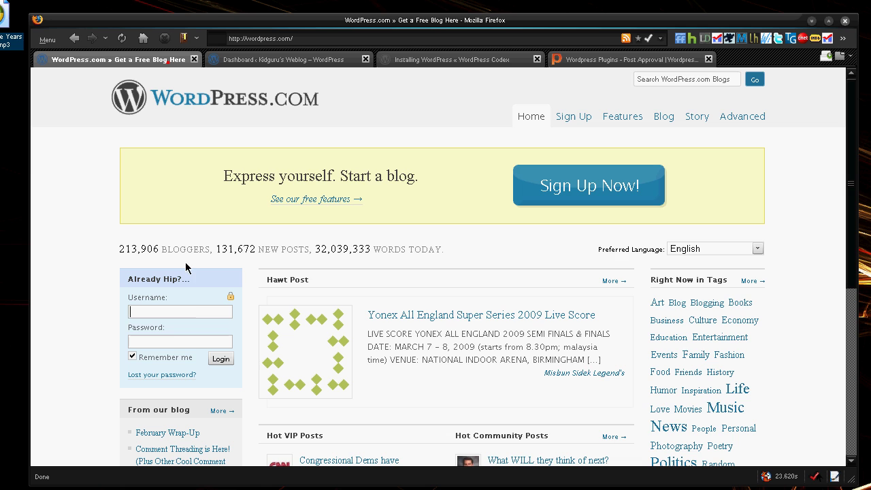
pyautogui.click(410, 57)
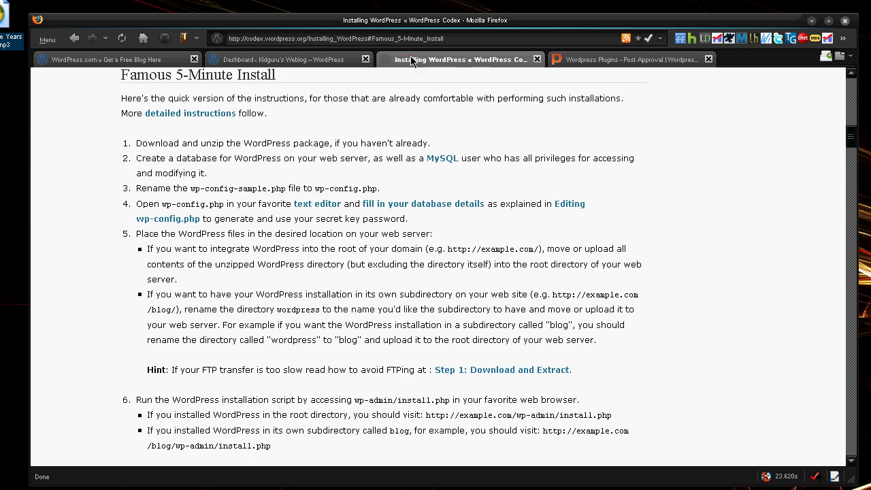
pyautogui.scroll(5, 402, 141)
pyautogui.scroll(10, 402, 147)
pyautogui.scroll(-2, 395, 156)
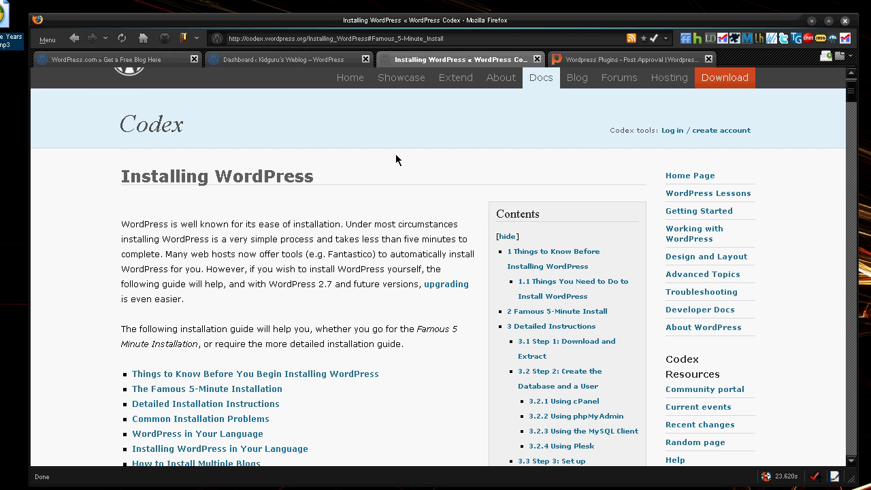
pyautogui.scroll(-1, 374, 146)
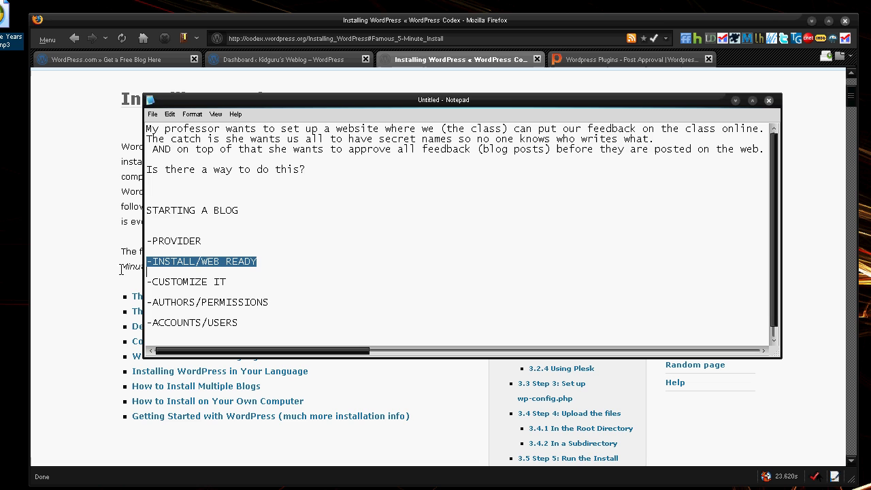
# - Examine the installation prerequisites and the Famous 5-Minute Install instructions in the Codex article, highlighting the section heading
pyautogui.click(78, 291)
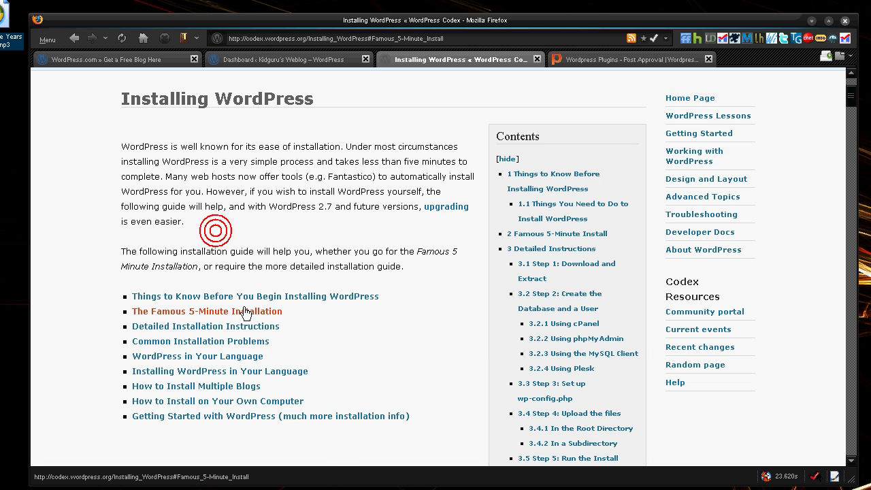
pyautogui.scroll(-1, 349, 308)
pyautogui.scroll(-12, 349, 308)
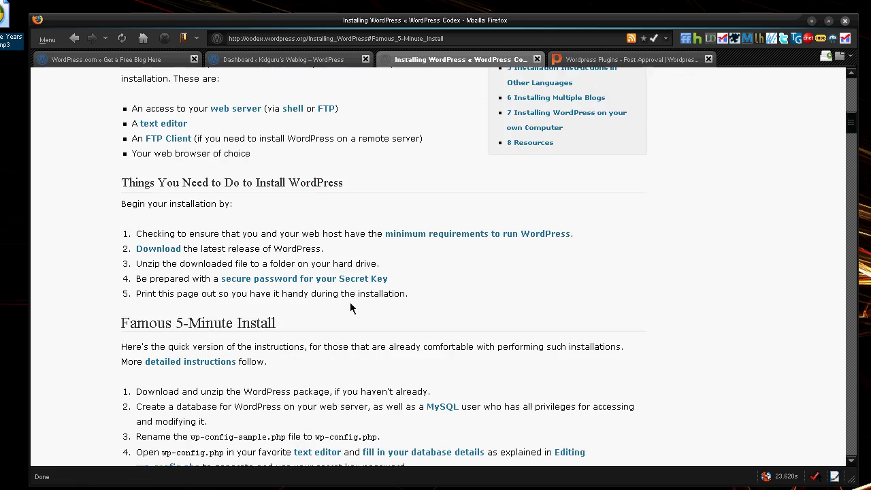
pyautogui.scroll(-6, 350, 308)
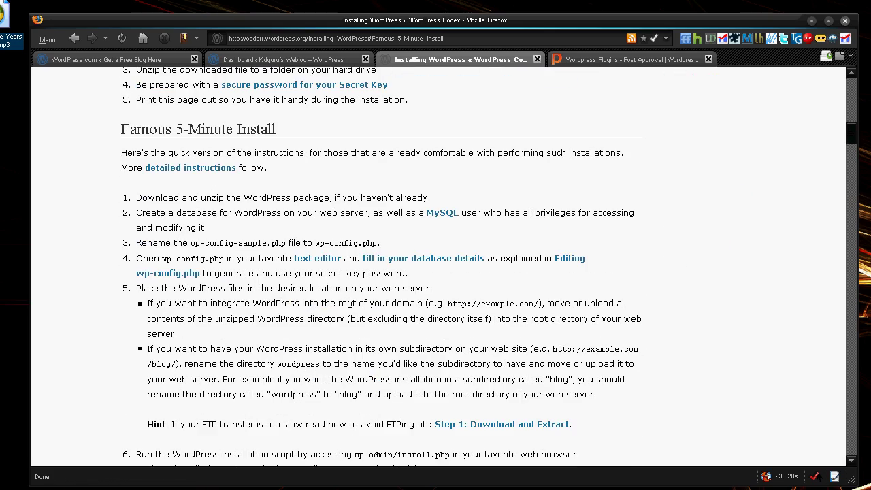
pyautogui.scroll(2, 350, 308)
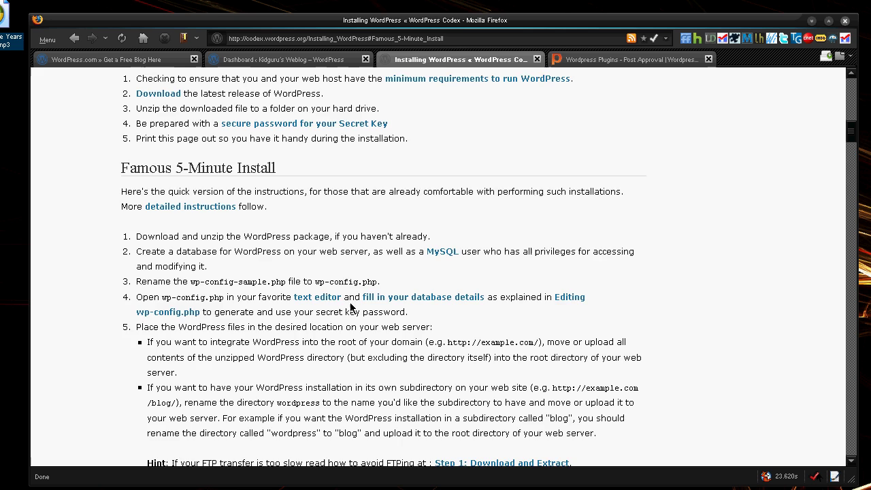
pyautogui.scroll(-1, 350, 308)
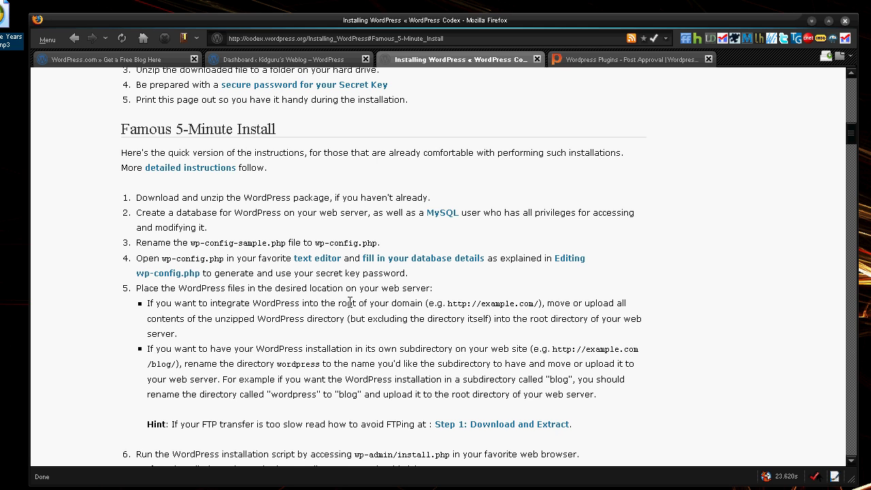
pyautogui.click(350, 302)
pyautogui.click(290, 128)
pyautogui.moveTo(290, 128); pyautogui.dragTo(136, 81)
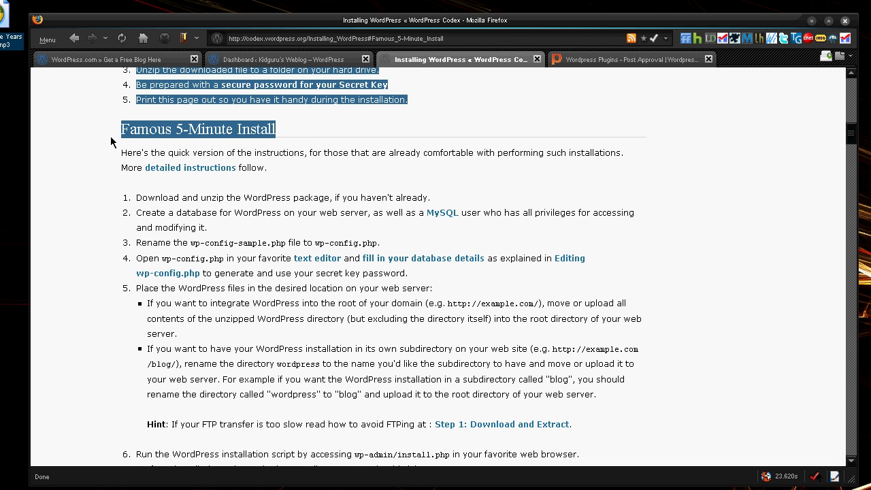
# - Clear the text highlight and look back over the Codex article's installation guides, prerequisites and Famous 5-Minute Install section
pyautogui.click(112, 140)
pyautogui.scroll(5, 222, 194)
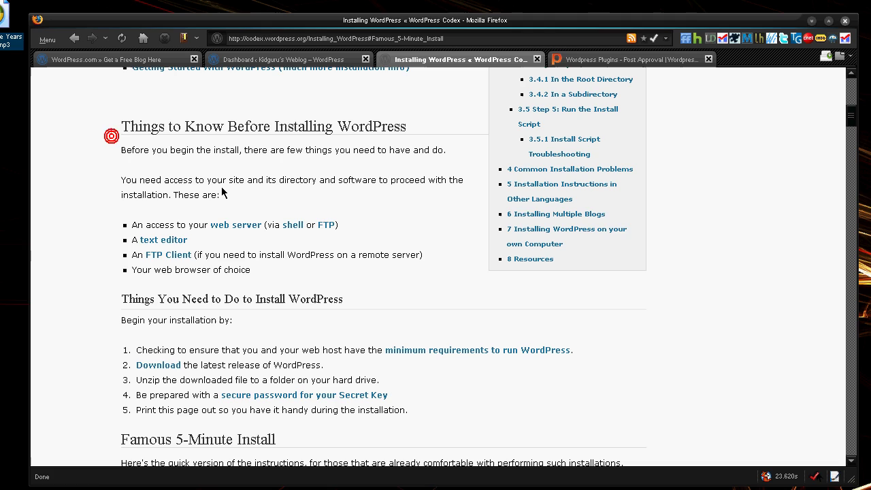
pyautogui.scroll(5, 222, 194)
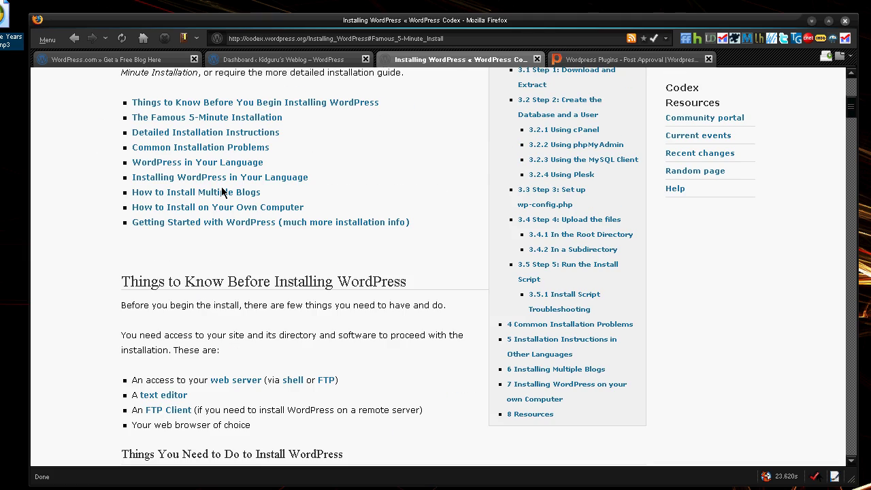
pyautogui.scroll(-10, 222, 194)
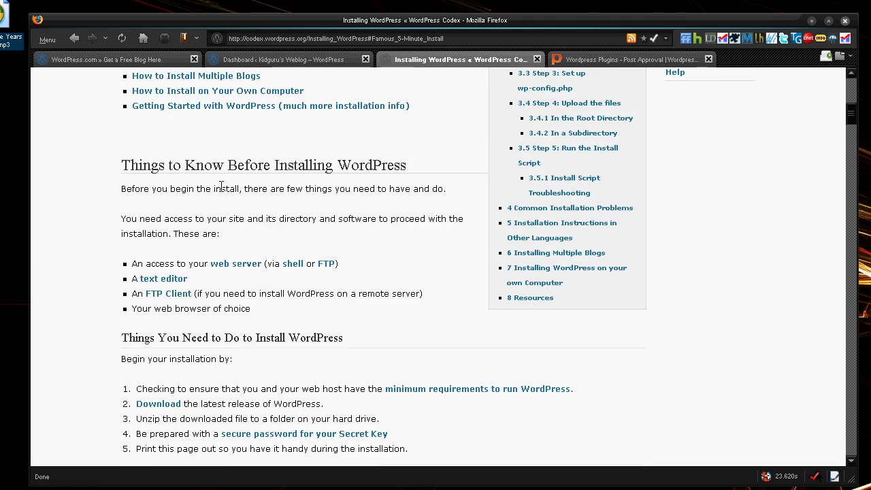
pyautogui.scroll(-3, 230, 215)
pyautogui.scroll(3, 230, 215)
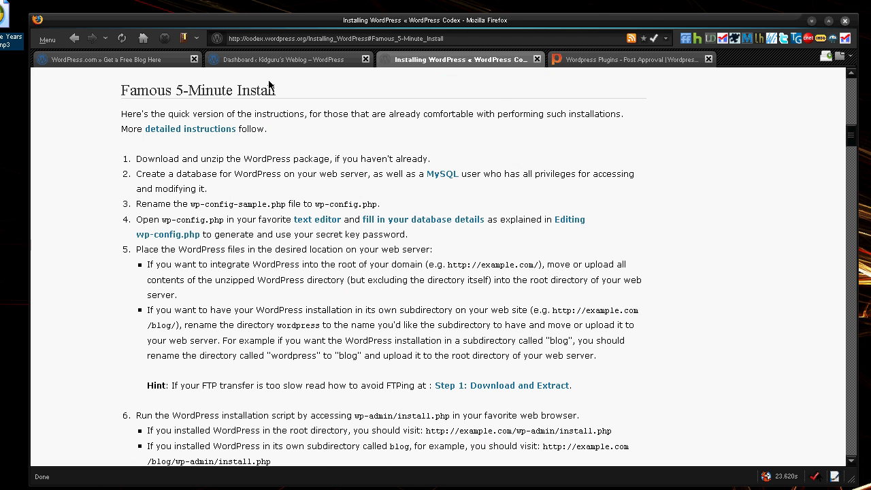
# - Return to the weblog's WordPress dashboard and examine its recent comments, drafts, statistics and incoming links
pyautogui.click(304, 60)
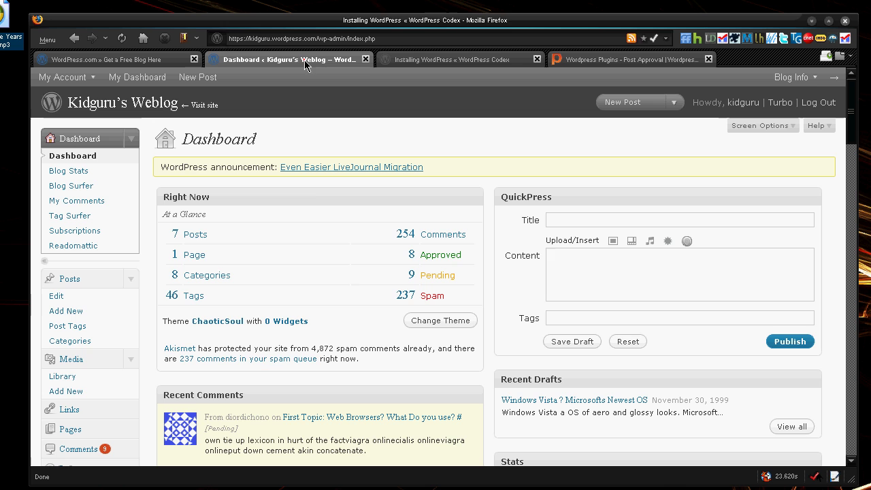
pyautogui.scroll(-7, 280, 361)
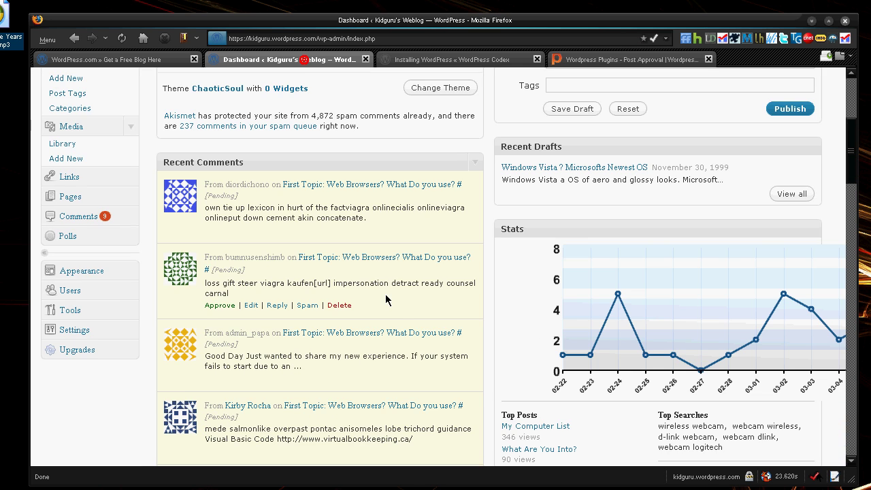
pyautogui.scroll(-3, 279, 361)
pyautogui.scroll(-3, 351, 284)
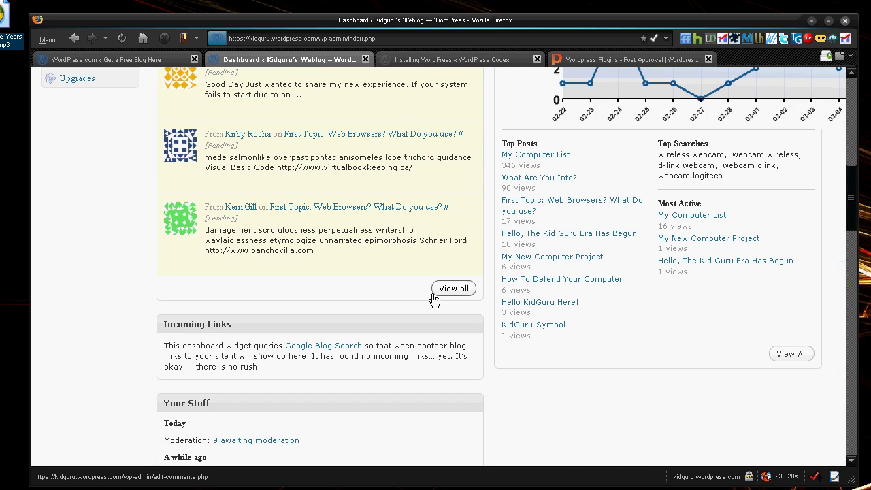
pyautogui.scroll(8, 434, 300)
pyautogui.scroll(2, 434, 300)
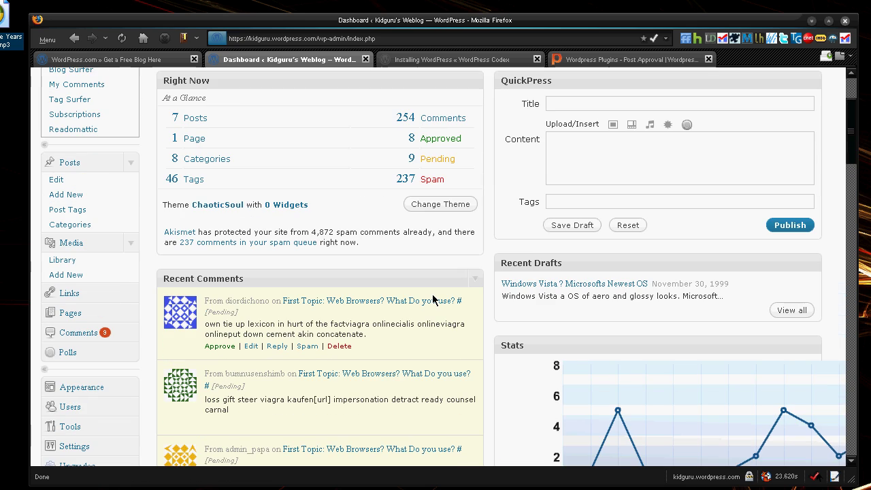
pyautogui.scroll(3, 433, 300)
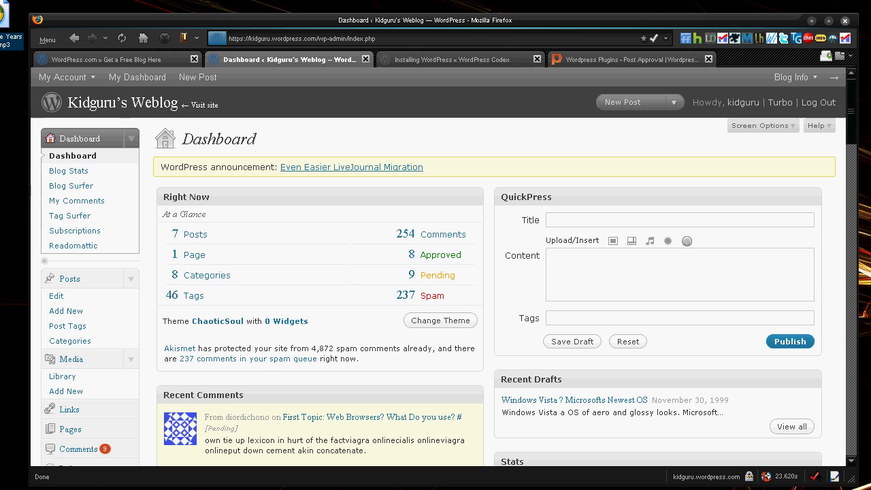
# - Look through the dashboard's admin navigation, from the posts entries down to the upgrades entry
pyautogui.moveTo(119, 484); pyautogui.dragTo(119, 481)
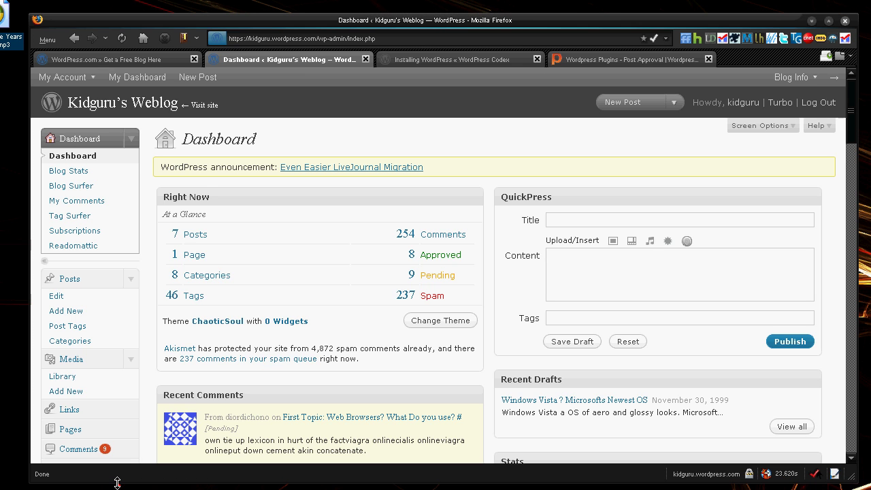
pyautogui.scroll(-4, 146, 344)
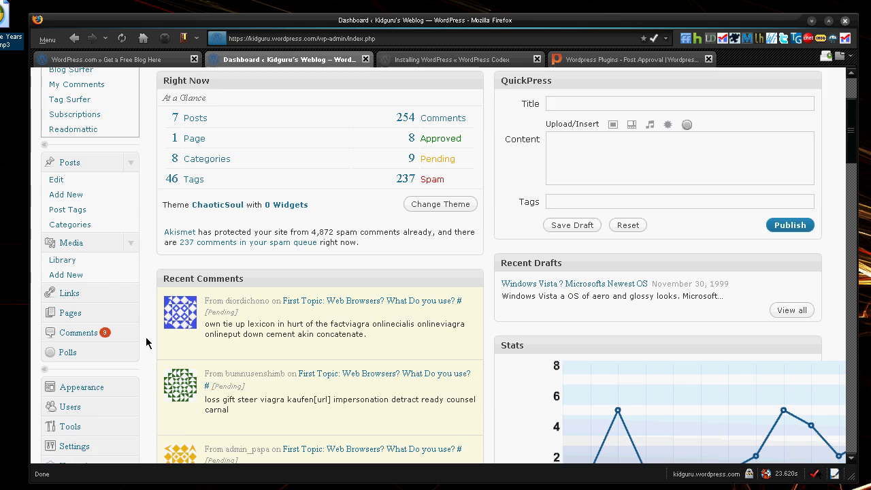
pyautogui.scroll(4, 98, 295)
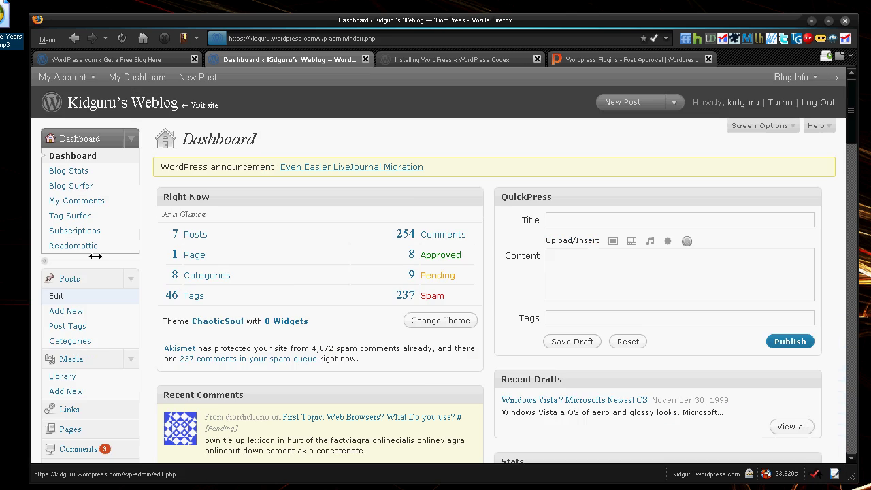
pyautogui.scroll(-2, 138, 437)
pyautogui.scroll(-6, 137, 437)
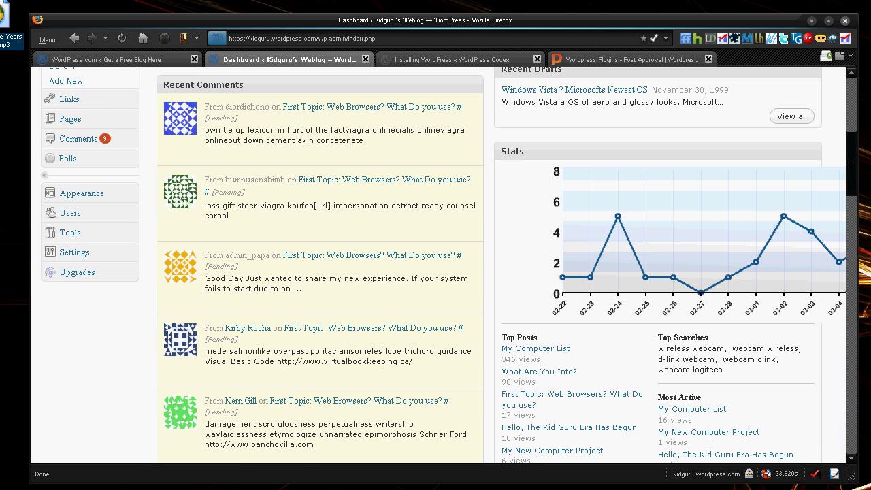
# - Check the blog outline in Notepad, return to Firefox and show the weblog's Users page with the existing account's role
pyautogui.hotkey('alt', 'Tab')
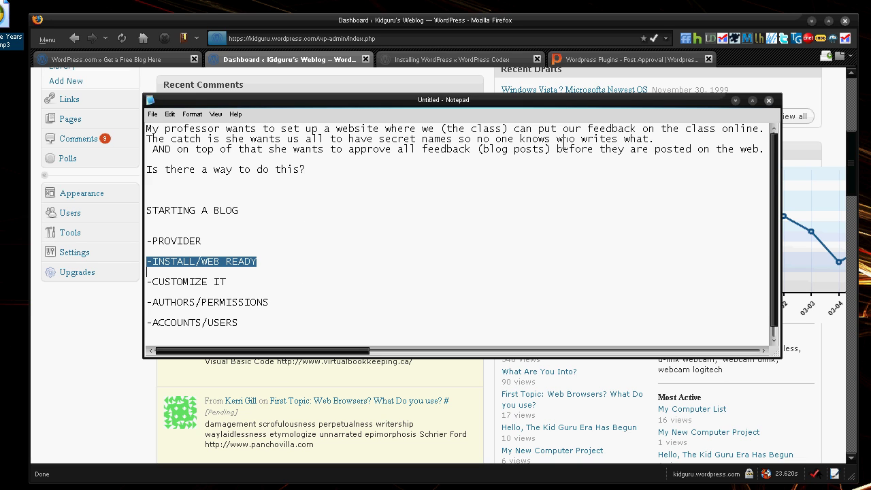
pyautogui.hotkey('alt', 'Tab')
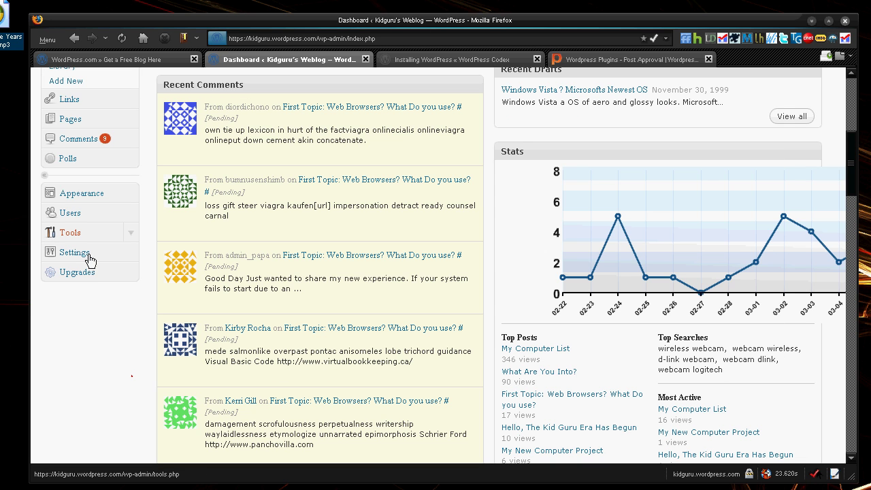
pyautogui.click(67, 215)
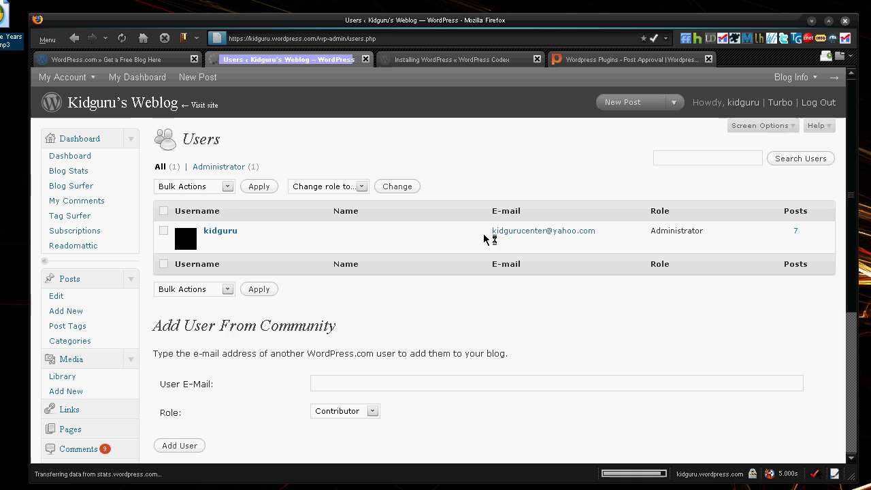
pyautogui.moveTo(463, 233); pyautogui.dragTo(735, 232)
pyautogui.click(616, 229)
pyautogui.click(736, 231)
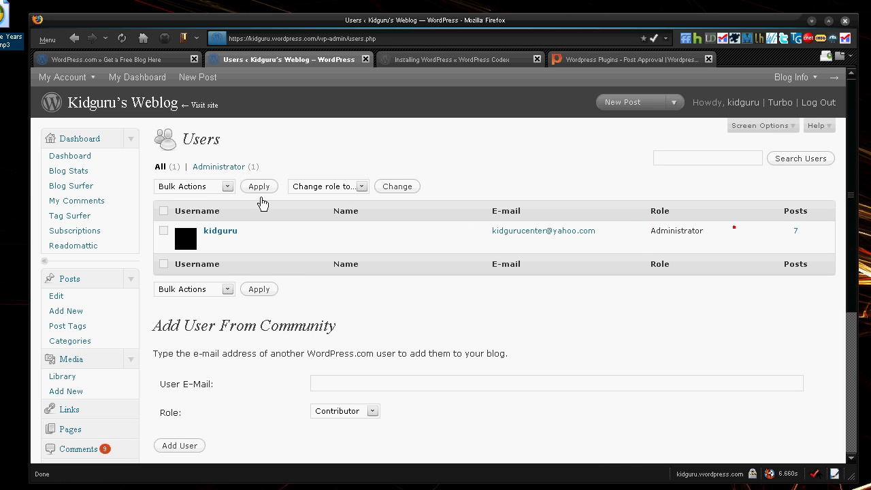
# - Examine the bulk actions and the roles available for existing users on the Users page, without changing any account
pyautogui.click(225, 187)
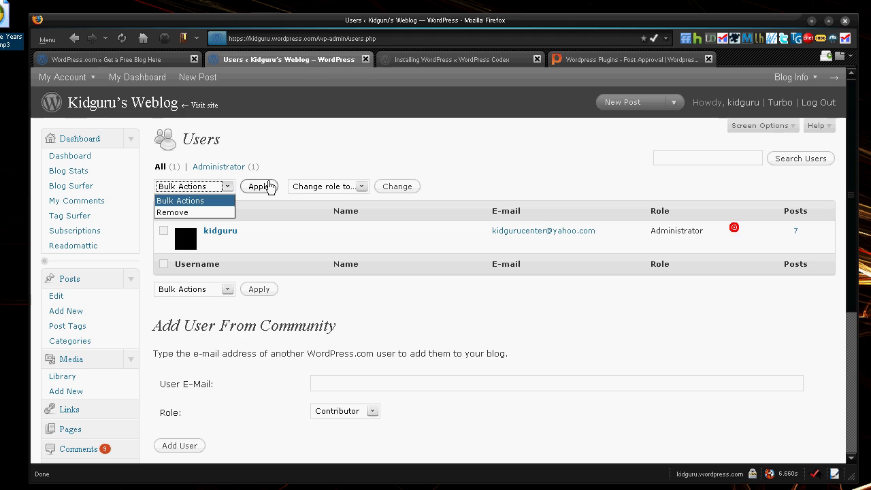
pyautogui.click(306, 189)
pyautogui.click(359, 187)
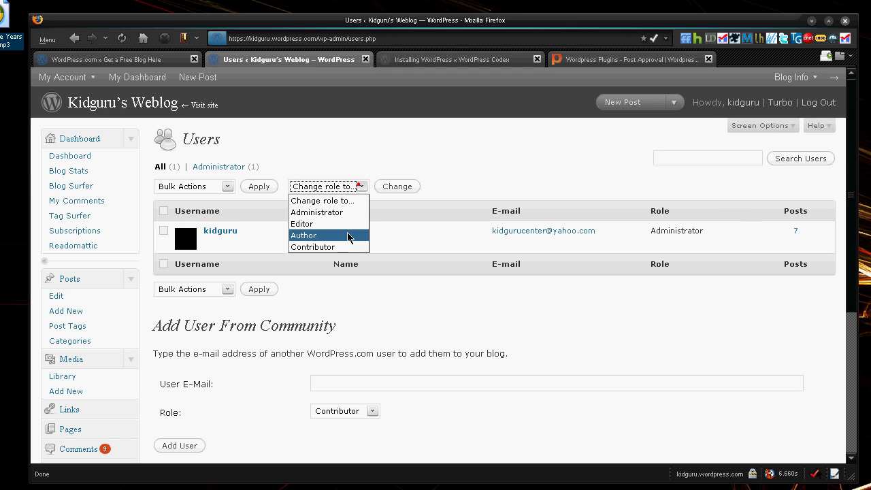
pyautogui.click(334, 276)
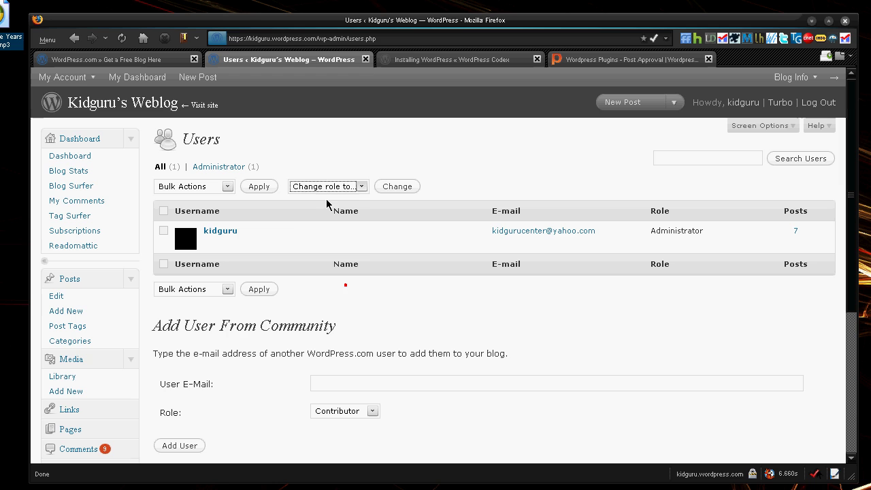
pyautogui.click(358, 187)
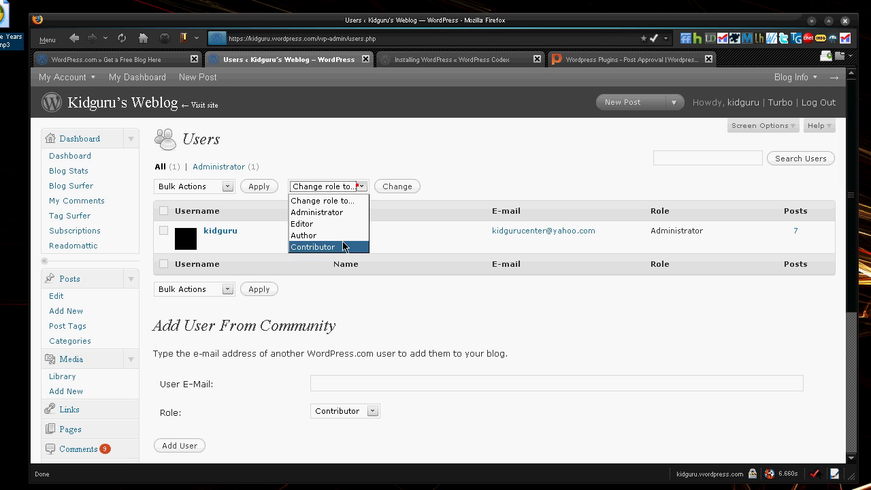
pyautogui.click(397, 238)
# - Show the Add User From Community form with its e-mail field and available roles, keeping Contributor selected
pyautogui.scroll(-3, 288, 272)
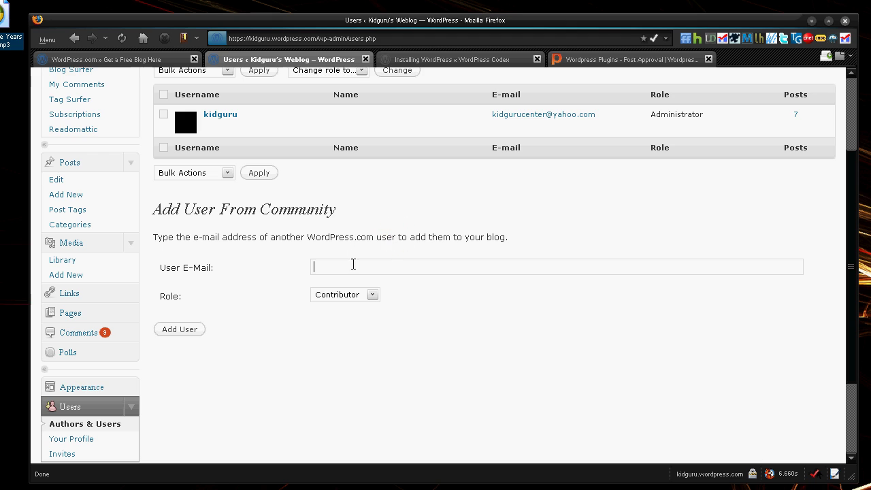
pyautogui.click(352, 264)
pyautogui.click(356, 295)
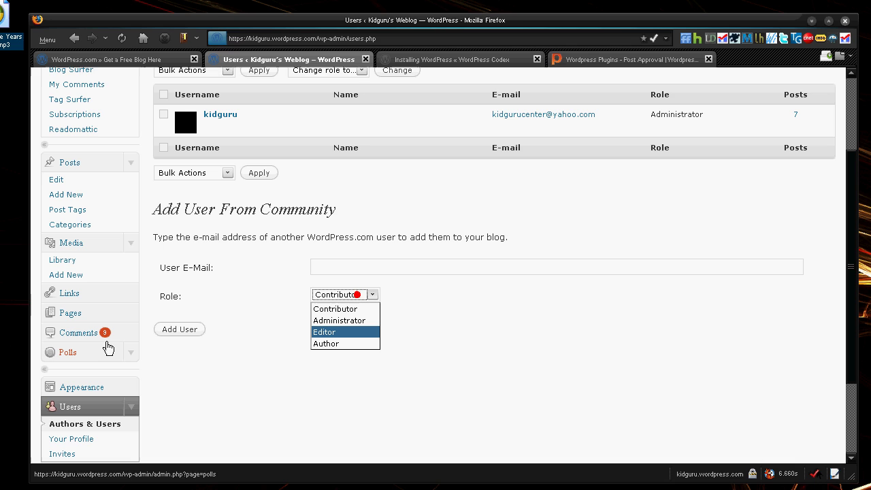
pyautogui.click(448, 257)
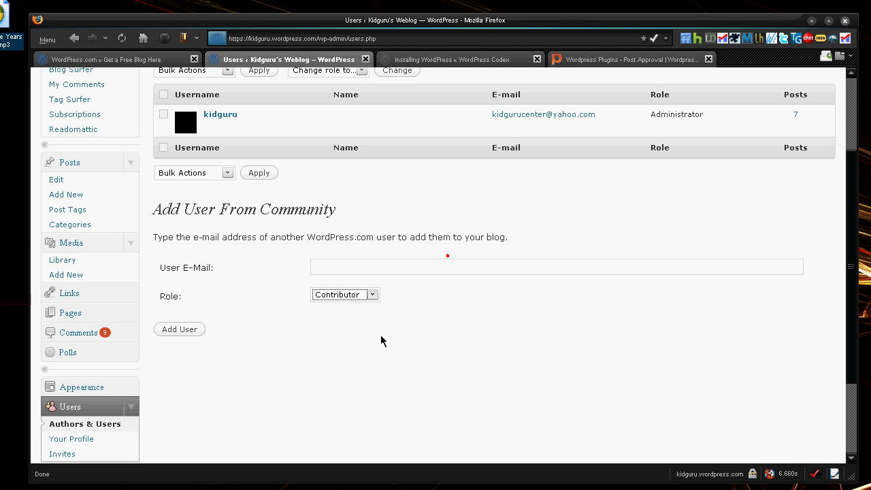
# - Highlight the existing administrator's username in the users list
pyautogui.scroll(2, 365, 293)
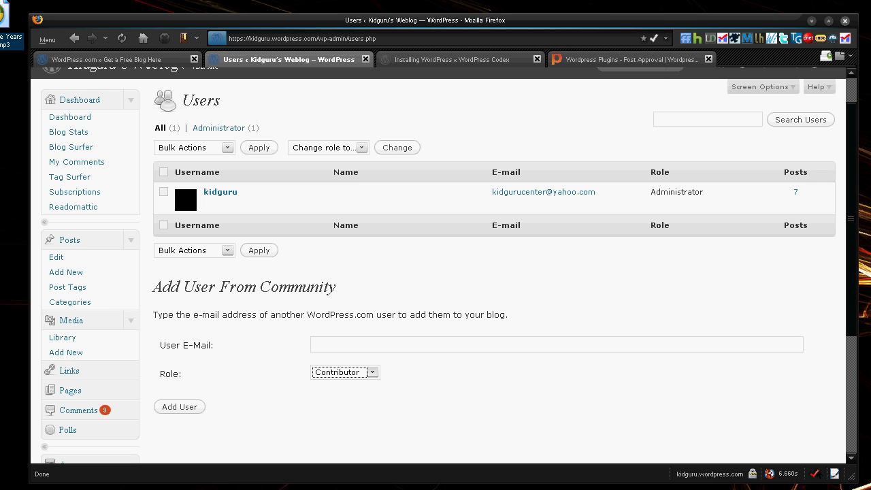
pyautogui.click(381, 214)
pyautogui.moveTo(258, 193); pyautogui.dragTo(203, 196)
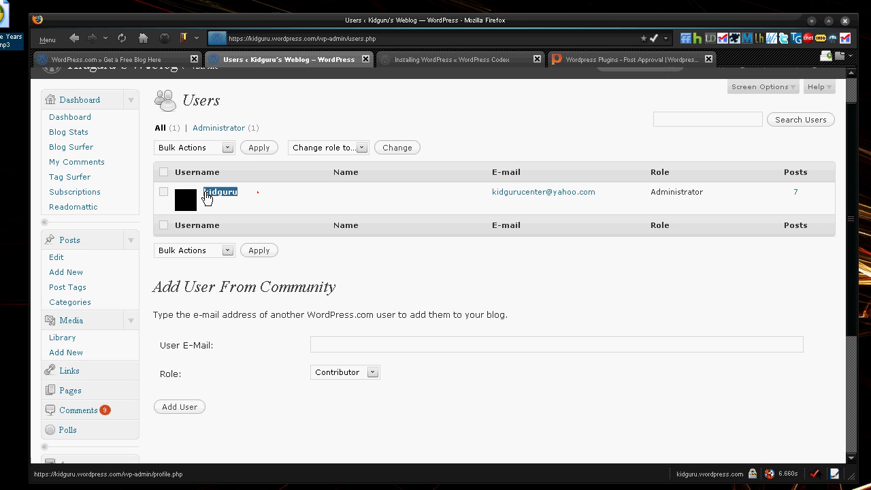
# - Switch to the Notepad notes, highlight the requirement to approve all feedback before it is posted, and clear the highlight
pyautogui.hotkey('alt', 'Tab')
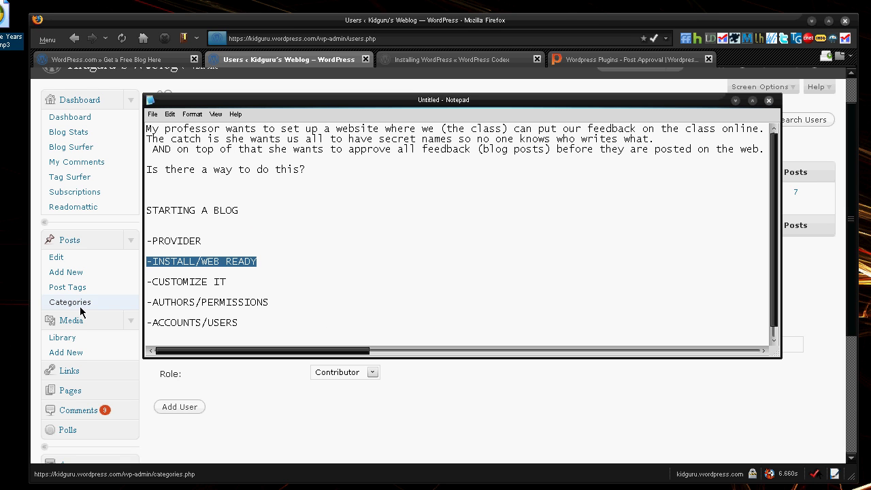
pyautogui.click(587, 253)
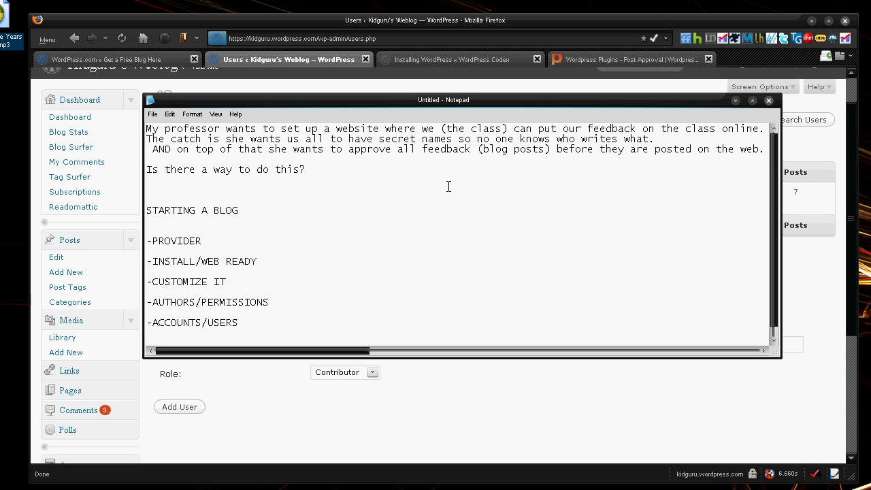
pyautogui.moveTo(344, 151); pyautogui.dragTo(387, 155)
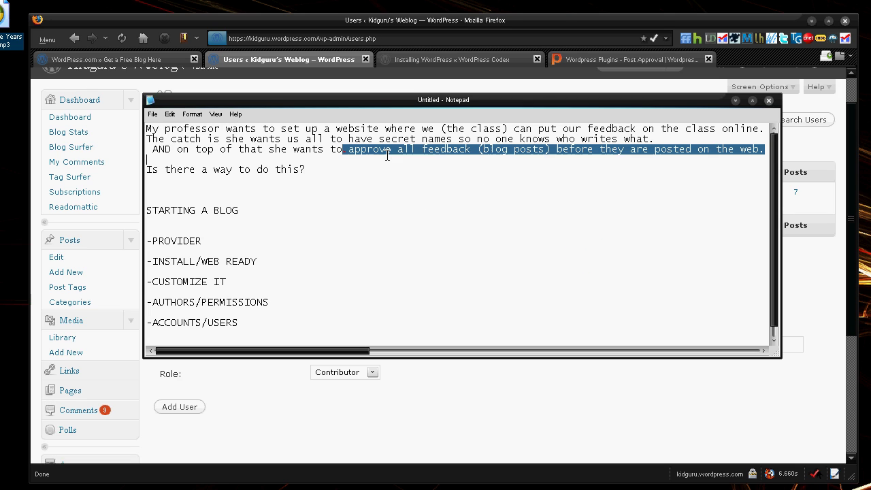
pyautogui.click(443, 160)
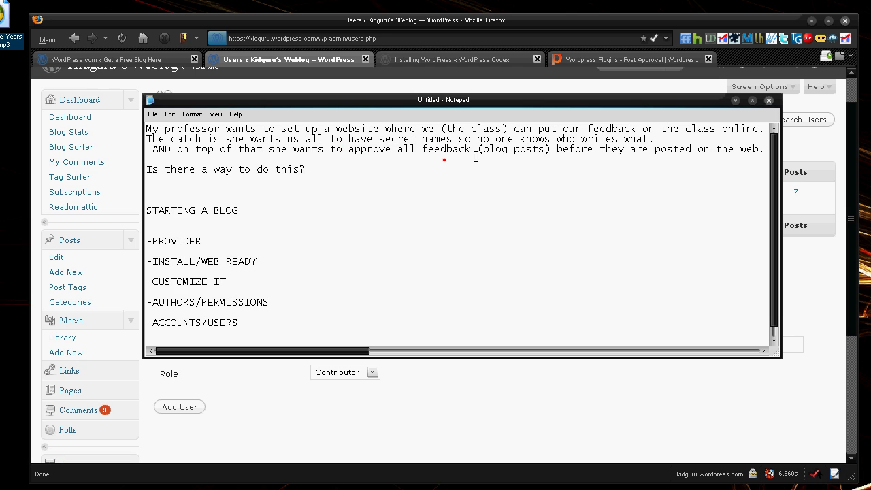
# - View the Codex 5-Minute Install section again, return to the weblog's Users page and look over its navigation and add-user form
pyautogui.click(406, 62)
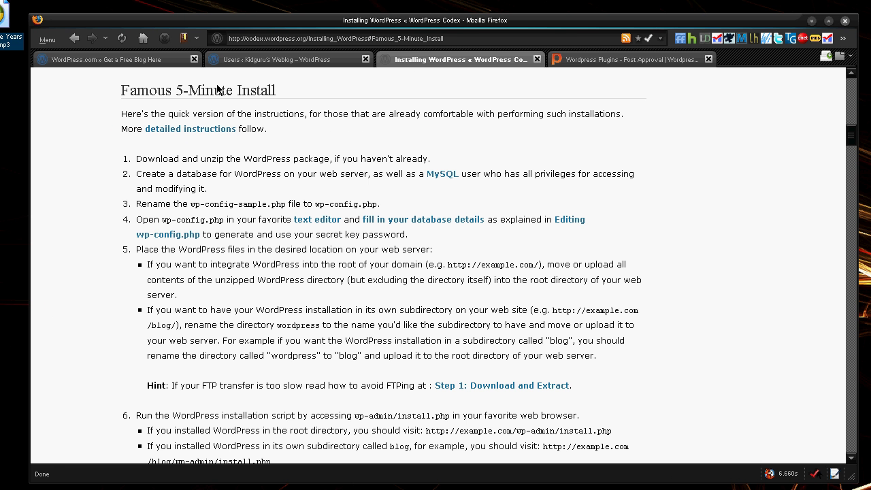
pyautogui.click(293, 59)
pyautogui.scroll(-4, 146, 224)
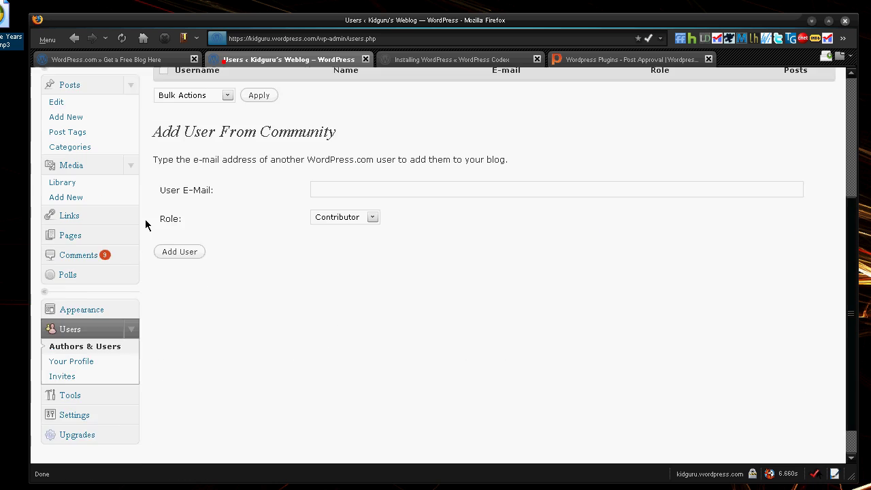
pyautogui.scroll(-1, 146, 224)
pyautogui.scroll(5, 145, 235)
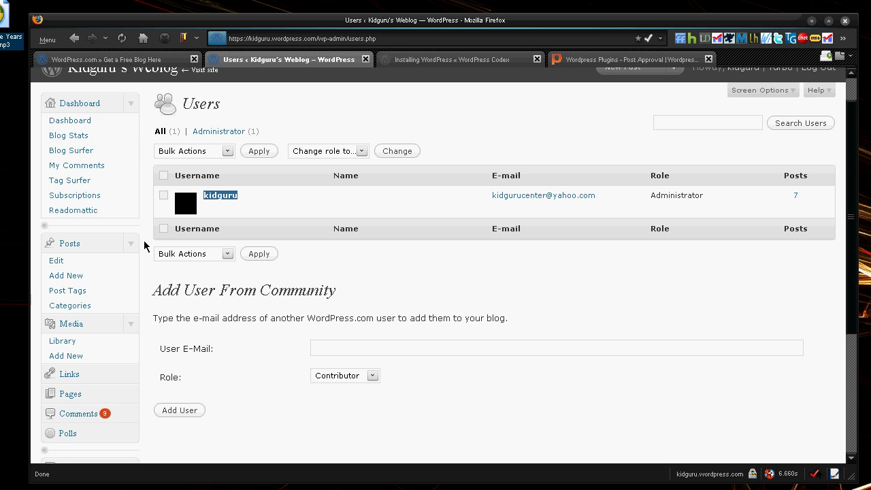
# - Open the weblog's Dashboard, look over its overview and switch to the Post Approval plugin article
pyautogui.click(63, 107)
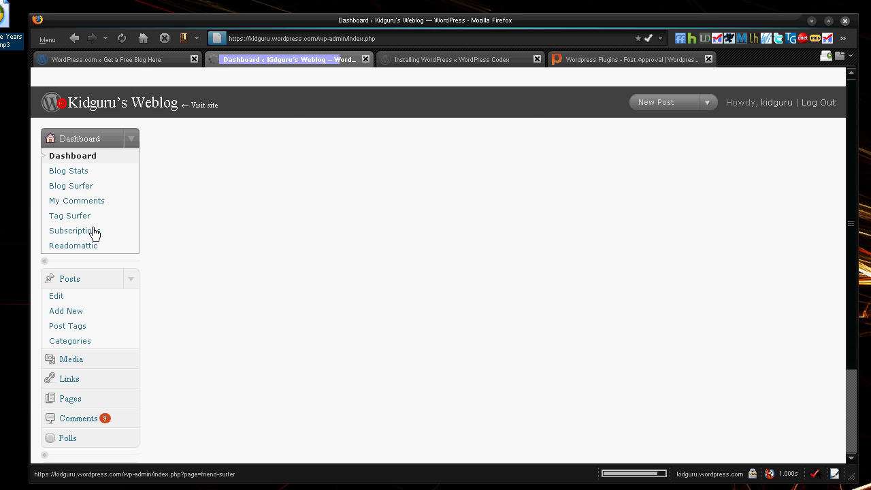
pyautogui.scroll(-6, 95, 242)
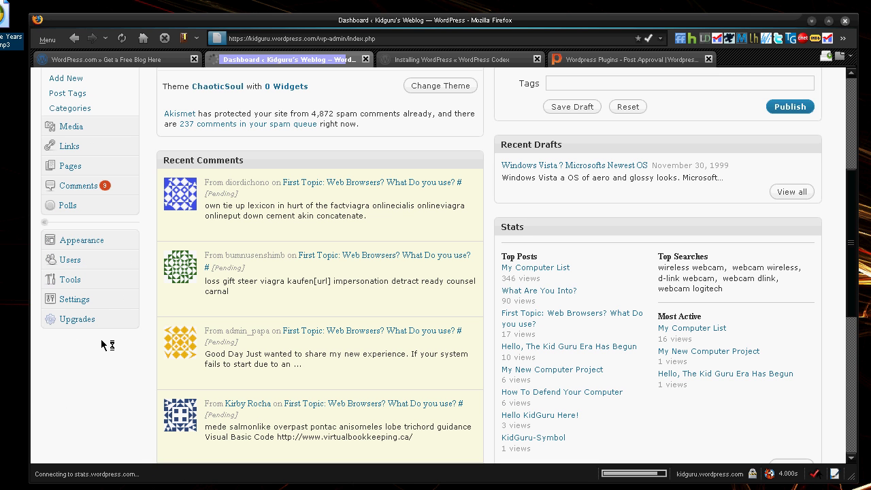
pyautogui.click(632, 59)
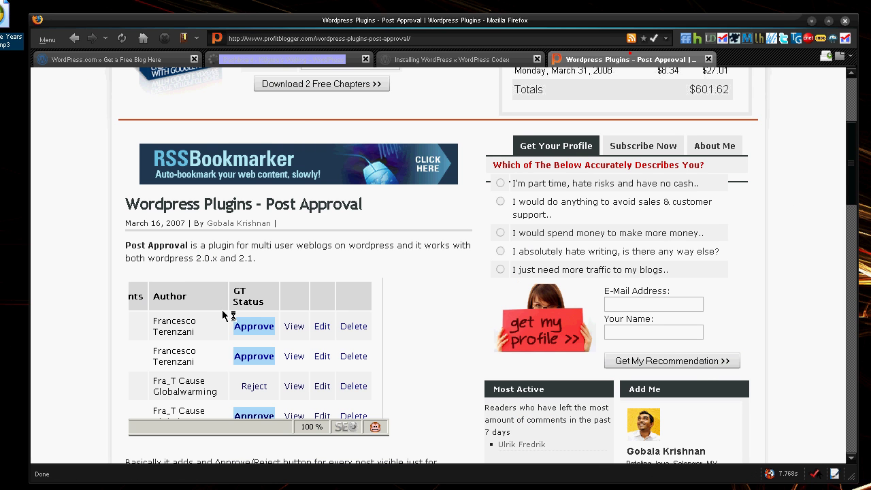
pyautogui.click(117, 205)
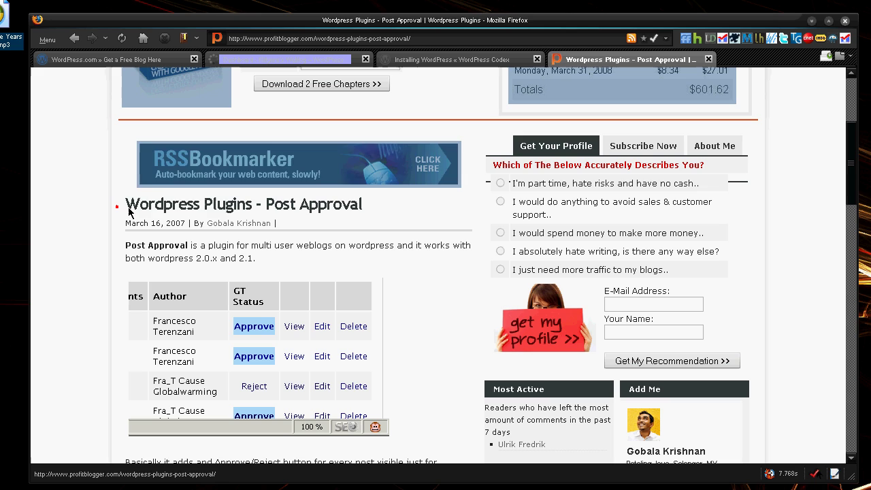
pyautogui.moveTo(163, 197); pyautogui.dragTo(213, 203)
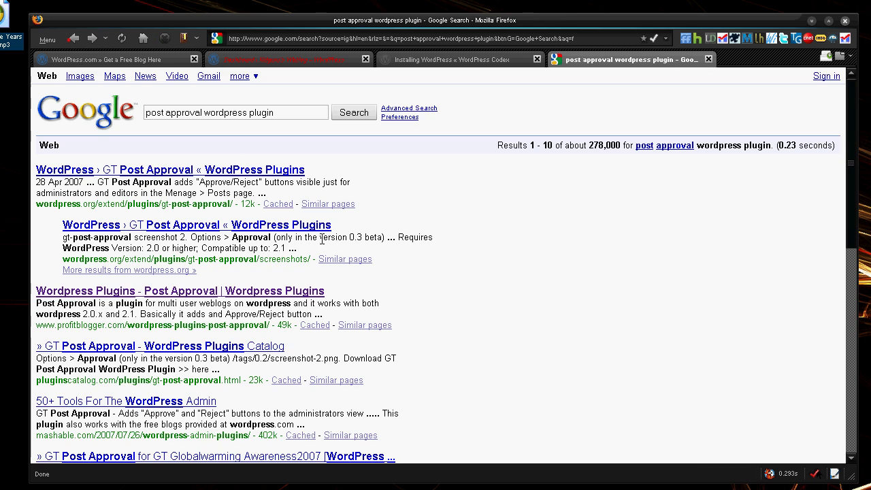
pyautogui.click(90, 39)
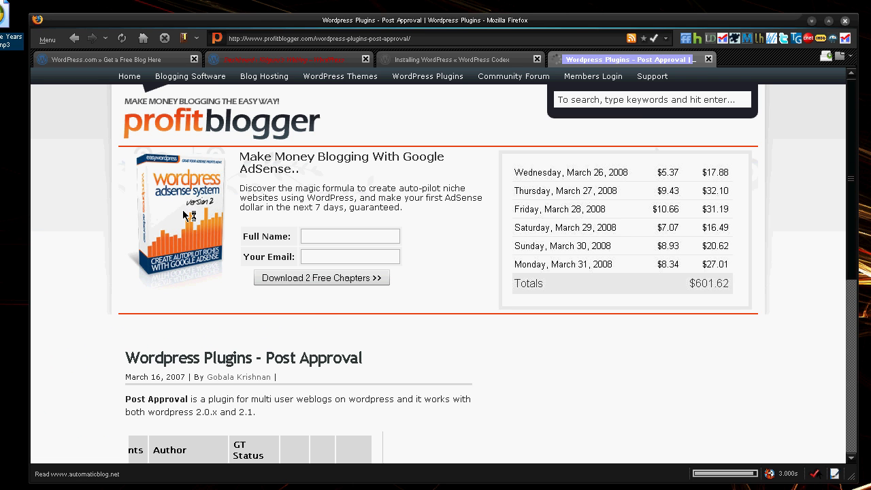
# - Look through the Post Approval article's plugin screenshot and its explanation of accepted and rejected posts
pyautogui.scroll(-3, 314, 318)
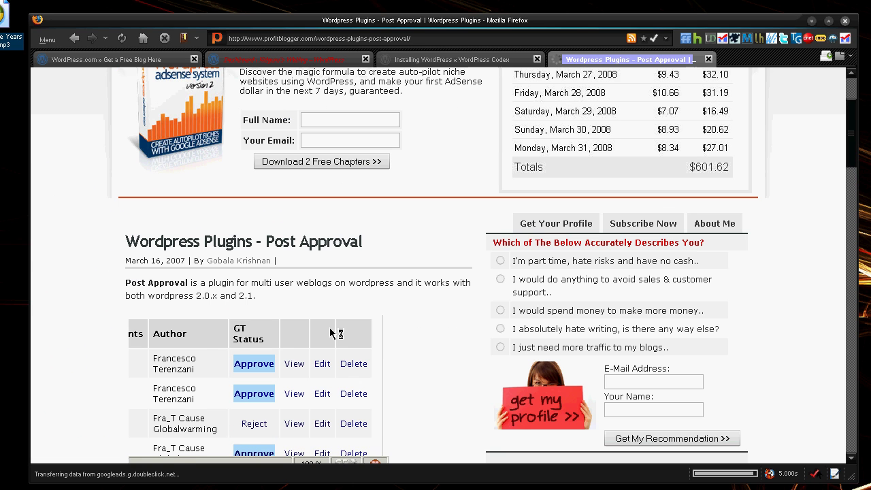
pyautogui.scroll(-3, 329, 327)
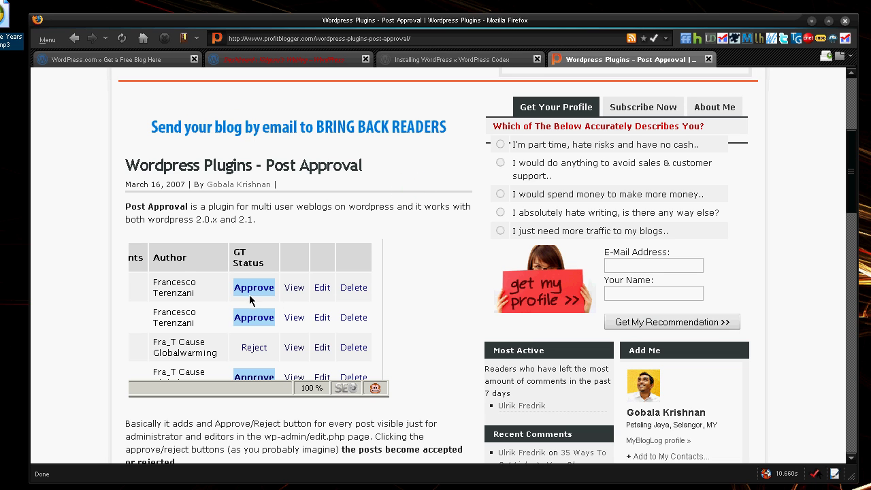
pyautogui.scroll(-1, 254, 308)
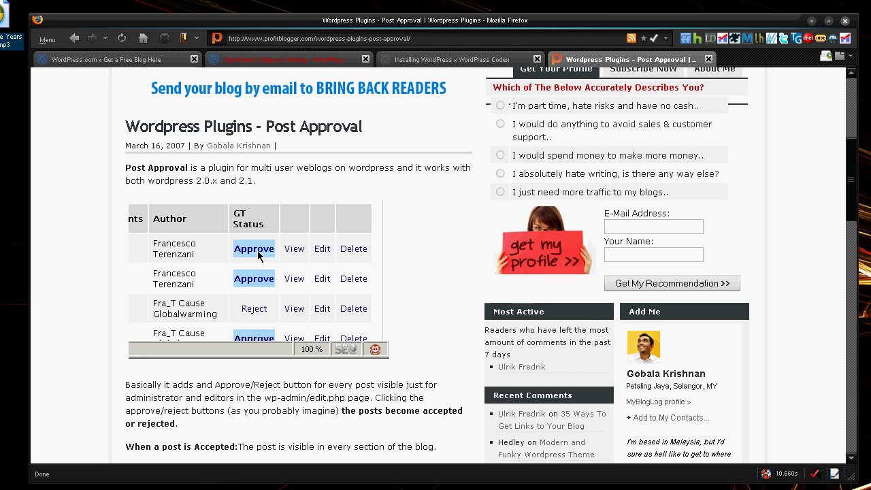
pyautogui.scroll(-2, 258, 253)
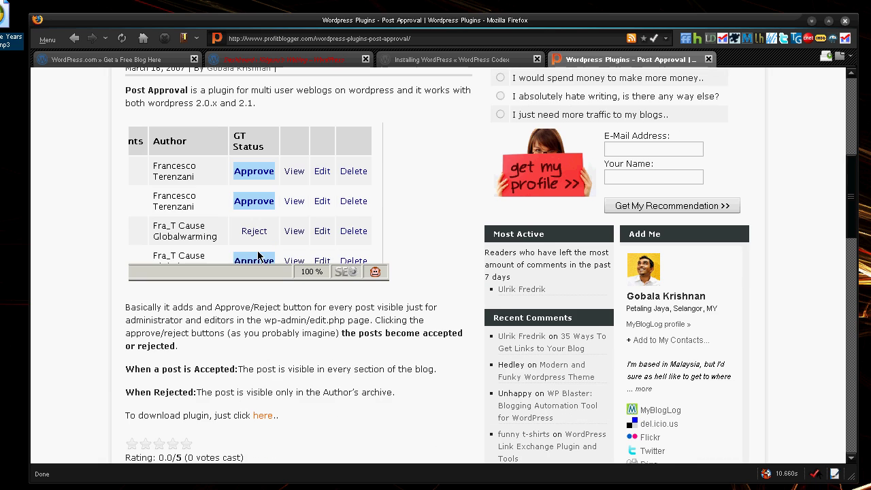
# - Highlight the phrase about posts becoming accepted, clear the highlight and review the article from its title to the plugin download link
pyautogui.moveTo(351, 332); pyautogui.dragTo(453, 333)
pyautogui.click(338, 334)
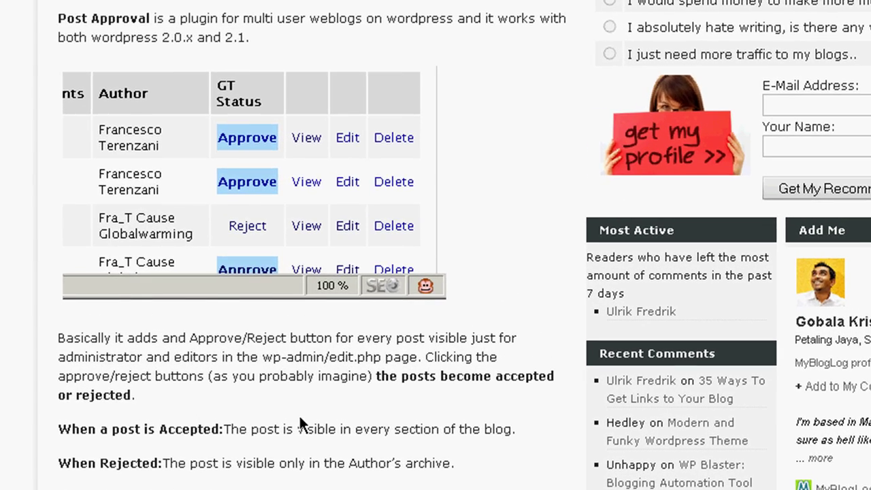
pyautogui.scroll(5, 377, 300)
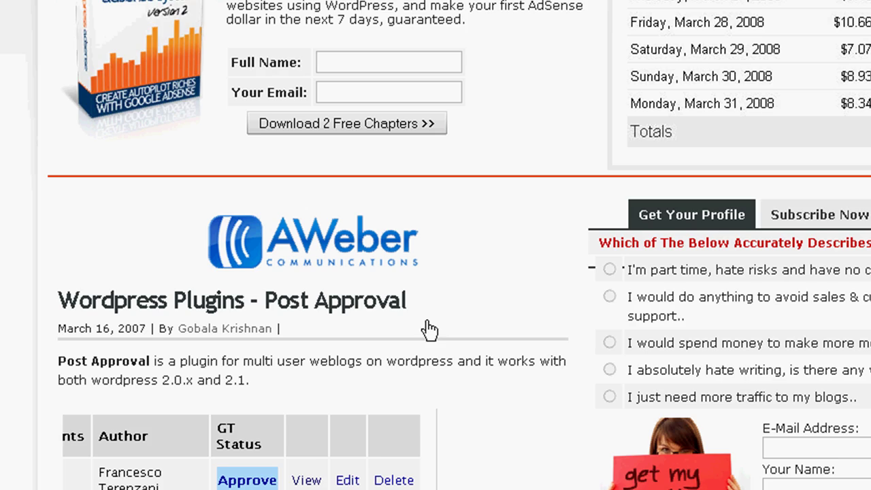
pyautogui.scroll(-2, 340, 286)
pyautogui.scroll(-8, 369, 265)
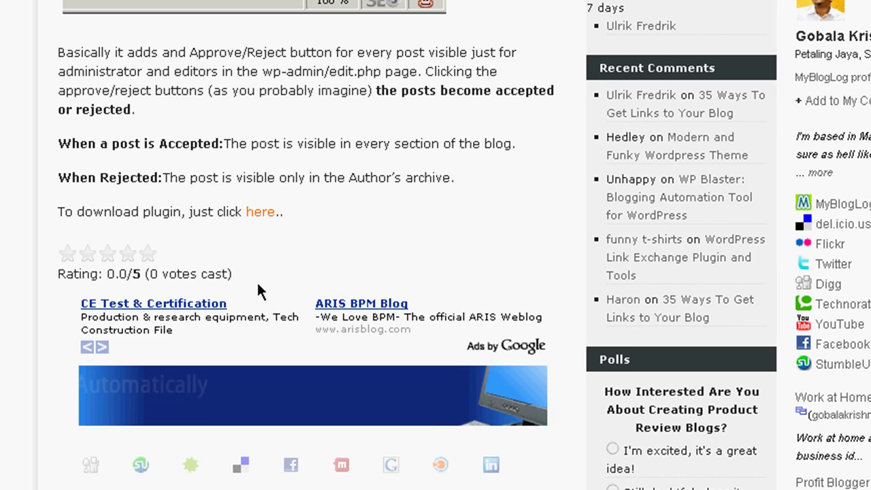
pyautogui.scroll(3, 275, 203)
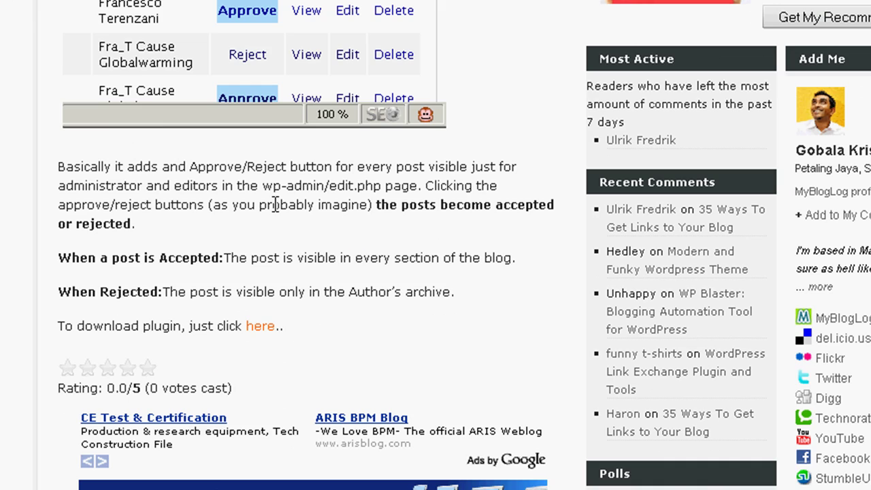
pyautogui.scroll(6, 276, 204)
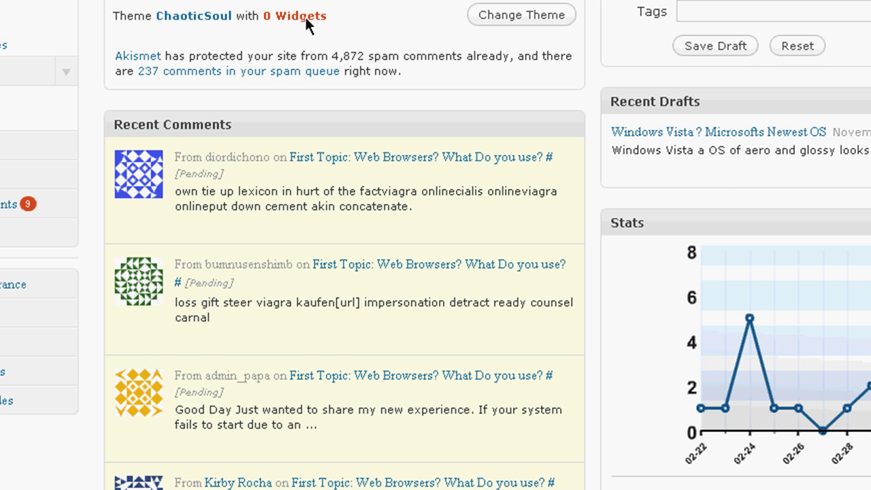
# - Switch to the Notepad notes over the Codex page, highlight INSTALL/WEB READY and CUSTOMIZE IT in turn, and return to the browser
pyautogui.scroll(8, 422, 315)
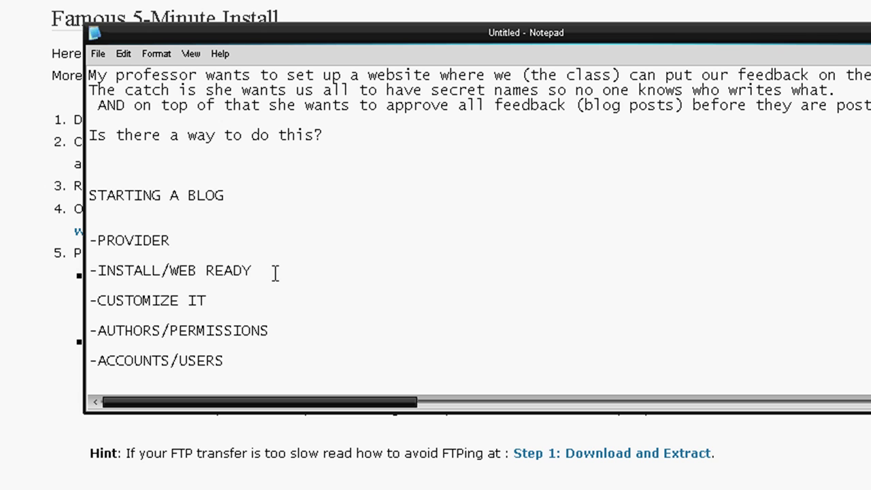
pyautogui.moveTo(276, 272); pyautogui.dragTo(102, 270)
pyautogui.moveTo(274, 269); pyautogui.dragTo(100, 270)
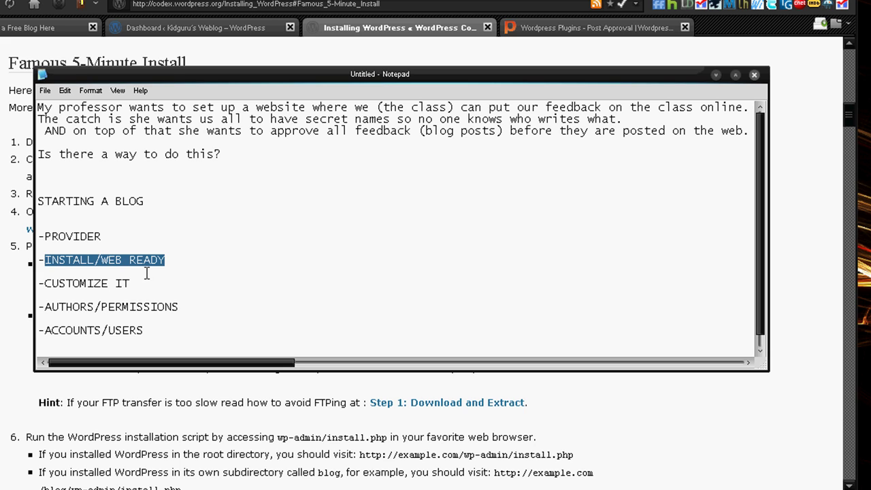
pyautogui.moveTo(39, 281); pyautogui.dragTo(146, 285)
pyautogui.click(20, 253)
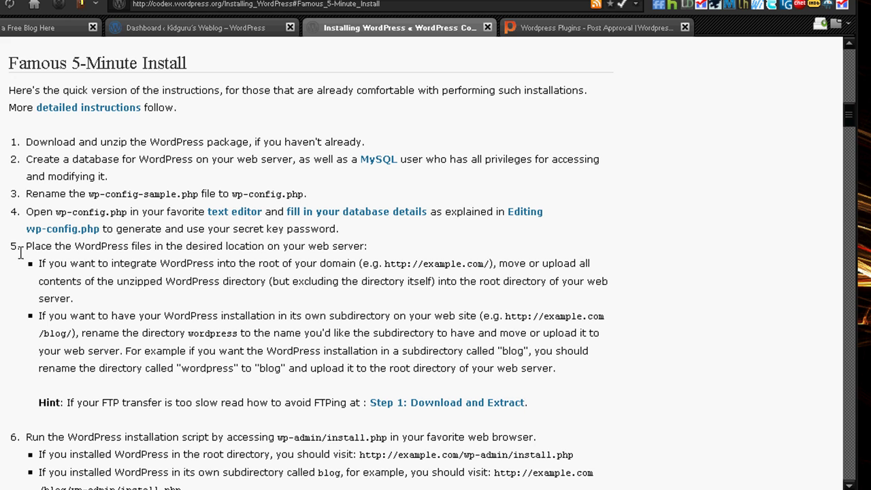
# - Open the Manage Themes page from the weblog's Dashboard and browse the available themes
pyautogui.click(180, 26)
pyautogui.scroll(-5, 29, 258)
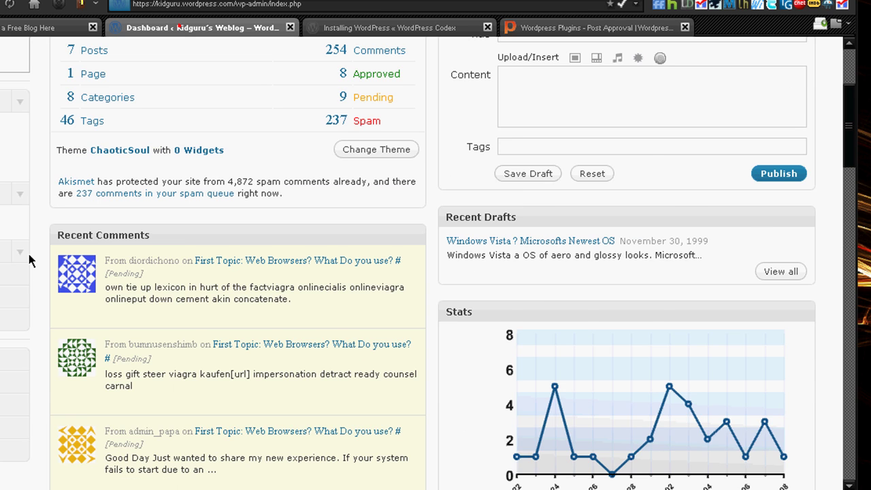
pyautogui.scroll(1, 4, 270)
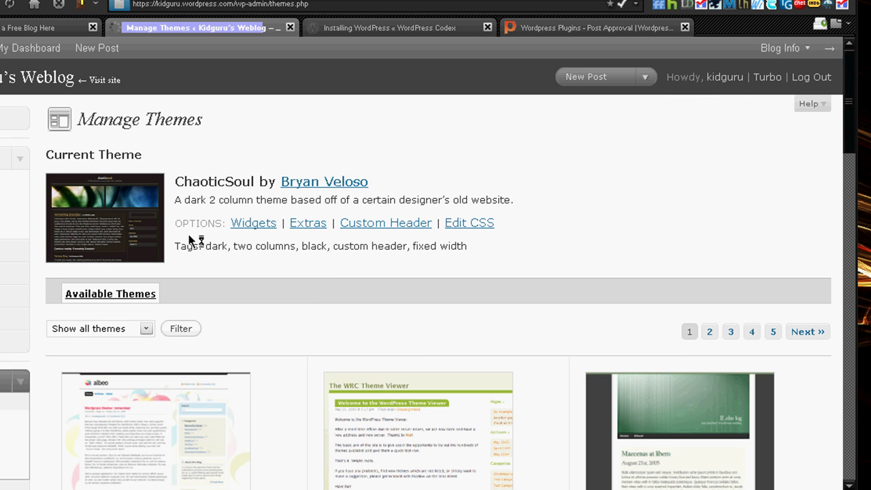
pyautogui.scroll(-10, 180, 272)
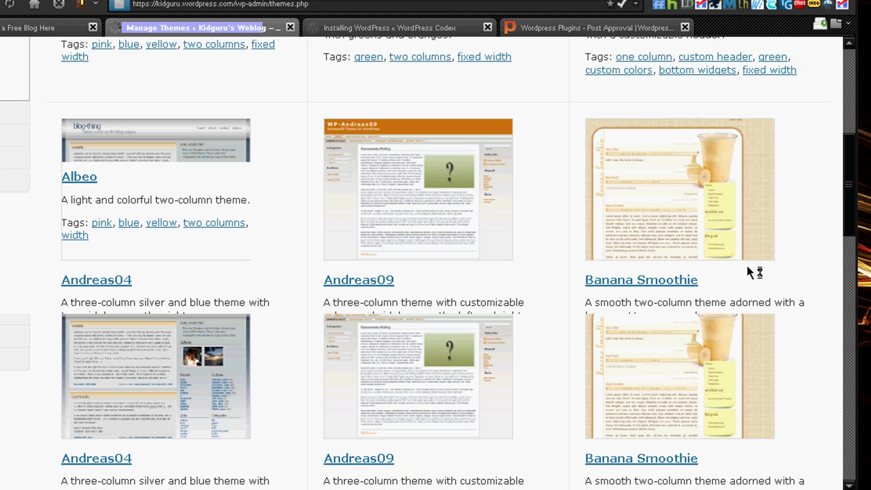
pyautogui.scroll(-5, 754, 272)
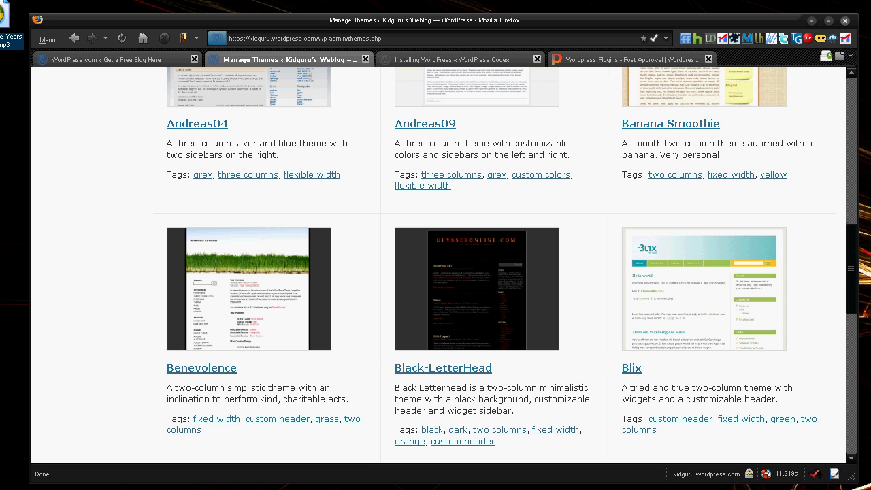
# - Highlight AUTHORS/PERMISSIONS and ACCOUNTS/USERS in turn in the Notepad notes, and return to the themes page
pyautogui.hotkey('alt', 'Tab')
pyautogui.moveTo(277, 297); pyautogui.dragTo(146, 302)
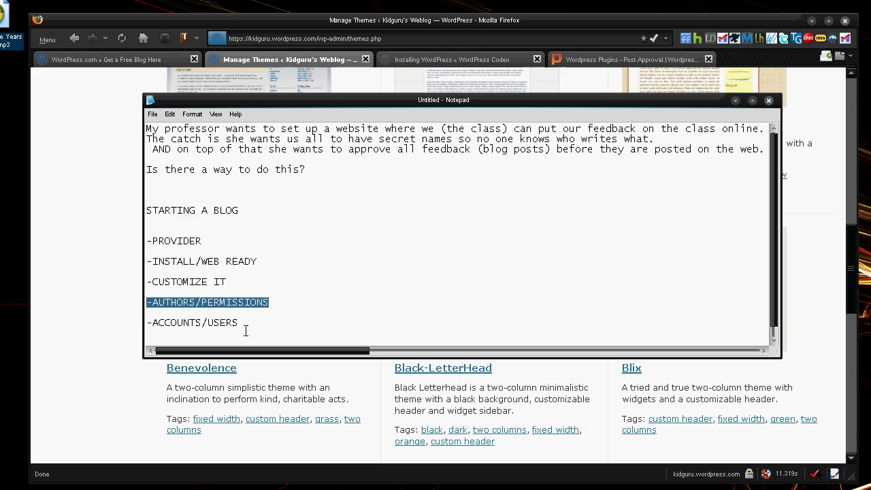
pyautogui.moveTo(260, 329); pyautogui.dragTo(150, 314)
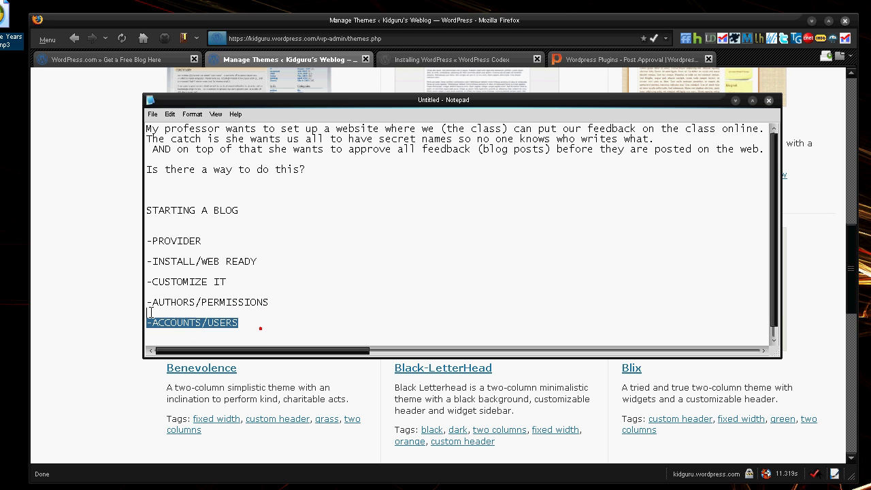
pyautogui.click(78, 315)
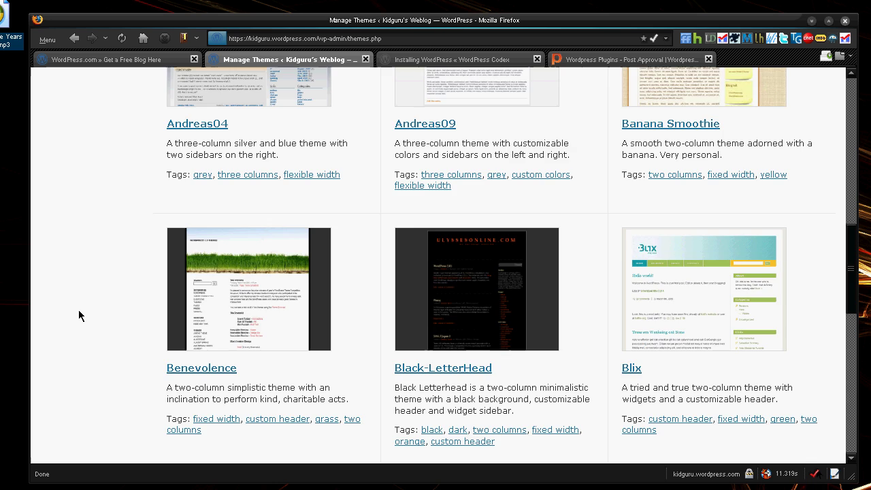
# - Open the weblog's Users page and look over the add-user form and the Users submenu entries
pyautogui.scroll(10, 78, 315)
pyautogui.scroll(-1, 78, 320)
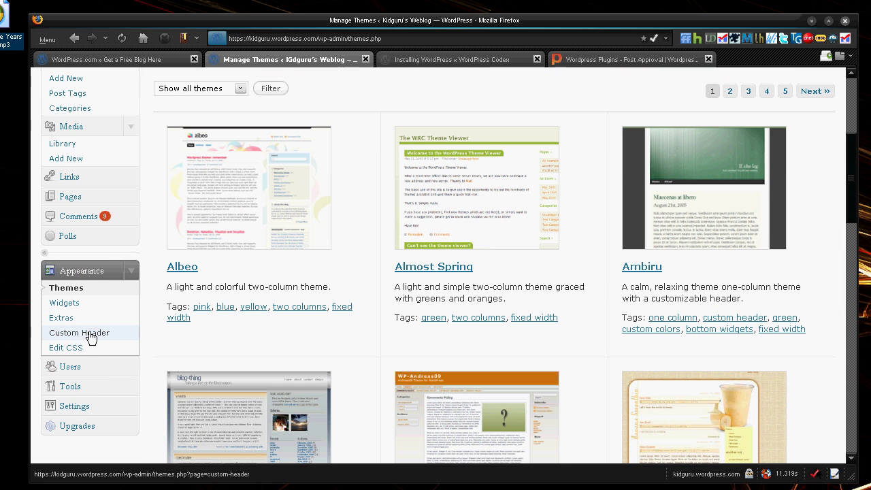
pyautogui.click(88, 376)
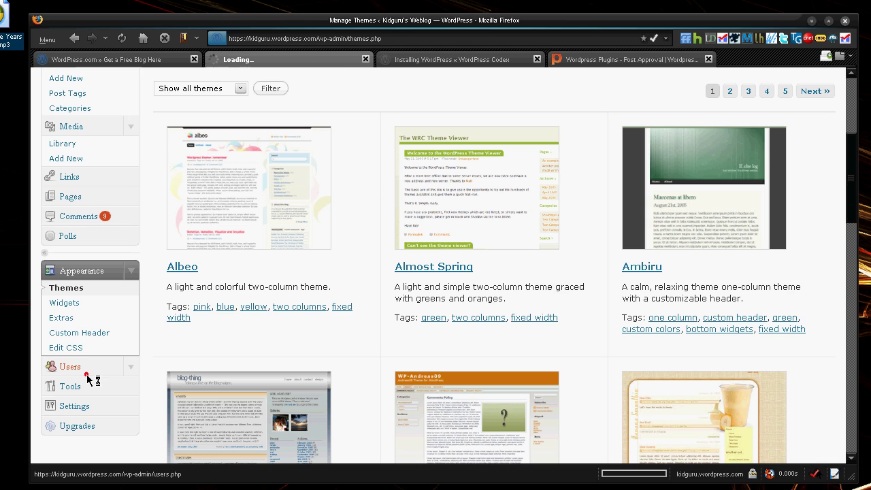
pyautogui.scroll(-1, 87, 374)
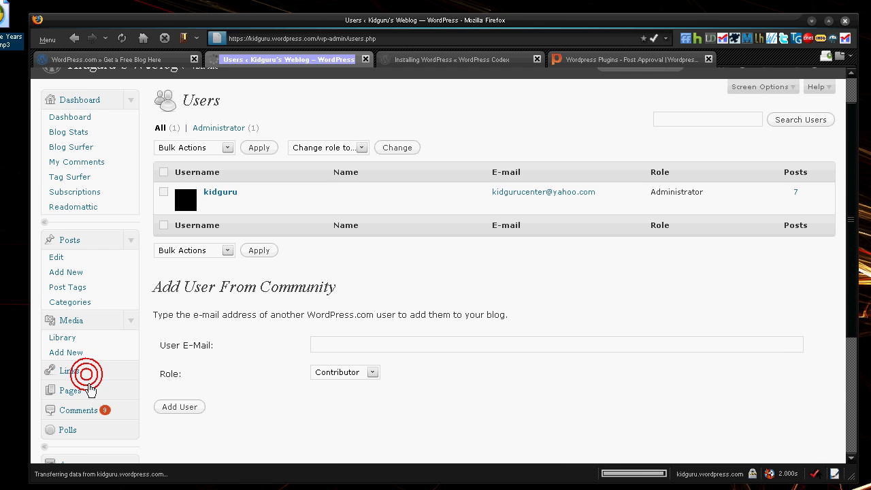
pyautogui.scroll(-3, 91, 389)
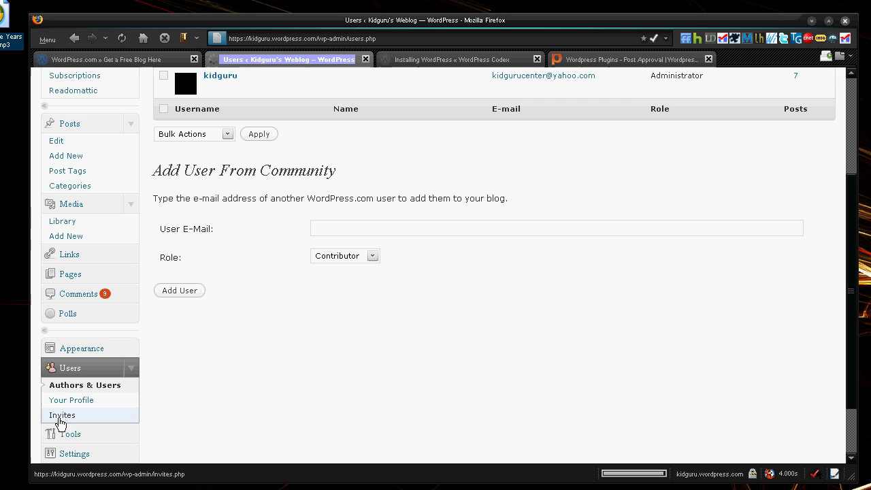
# - Open the Invites page and look over the Send Invite To form with its option to add the user as a contributor
pyautogui.click(60, 419)
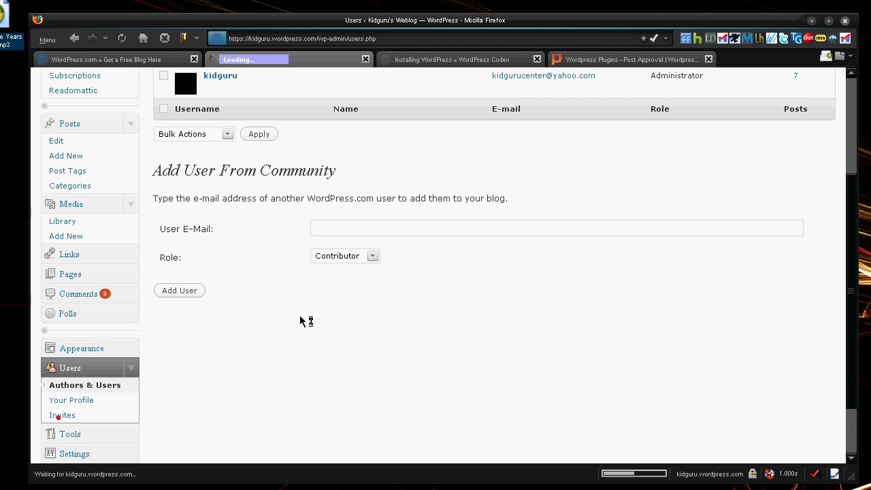
pyautogui.scroll(-1, 302, 315)
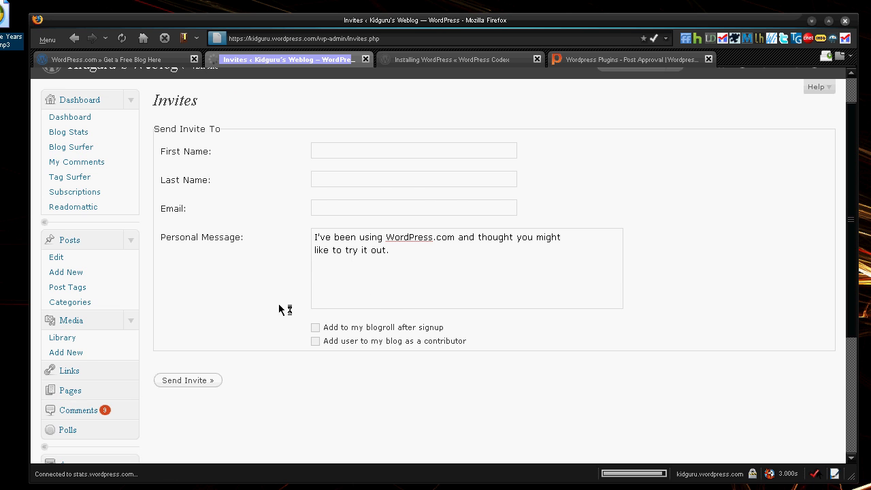
pyautogui.scroll(-1, 204, 306)
pyautogui.scroll(-4, 99, 333)
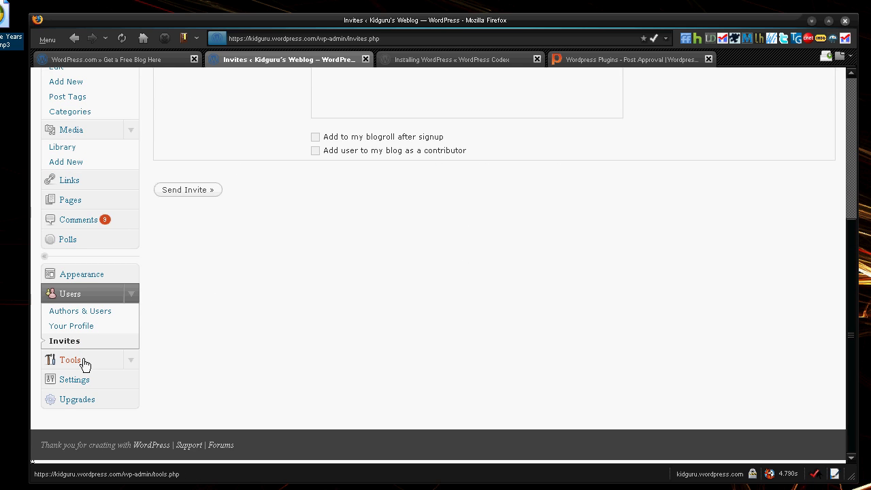
# - Open the weblog's General Settings and look through the options from blog title to week start, plus the other settings categories
pyautogui.click(80, 382)
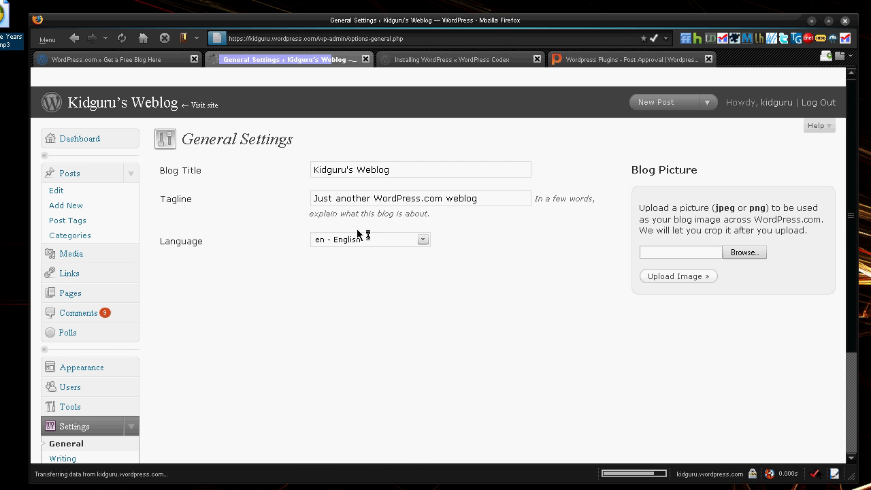
pyautogui.scroll(-3, 468, 204)
pyautogui.scroll(-7, 381, 249)
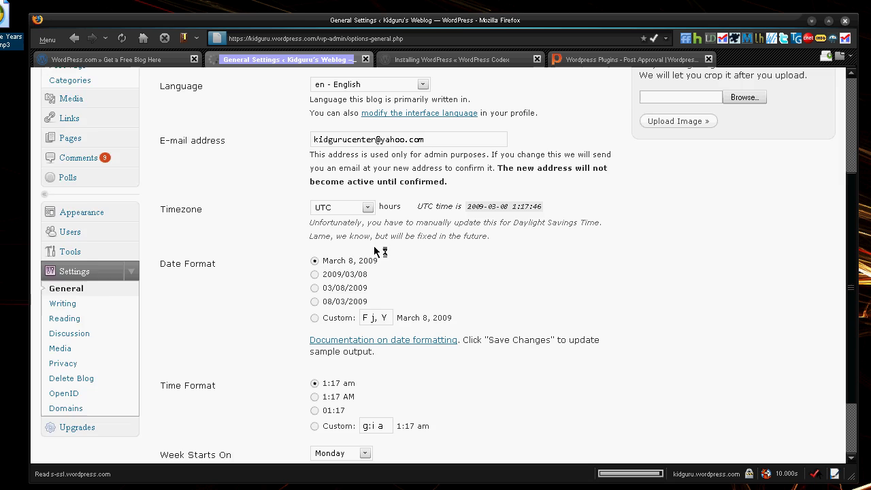
pyautogui.scroll(-1, 366, 195)
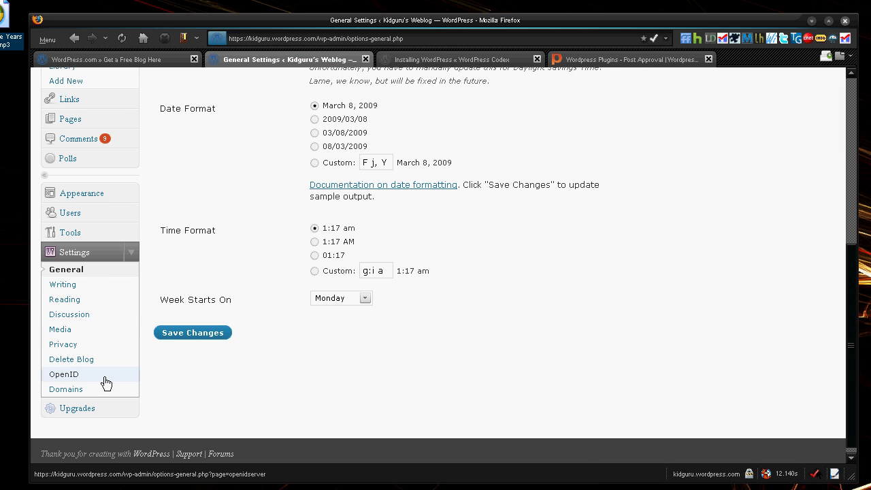
# - Open the weblog's Reading Settings and look through the front page, post count, feed and encoding options
pyautogui.click(90, 300)
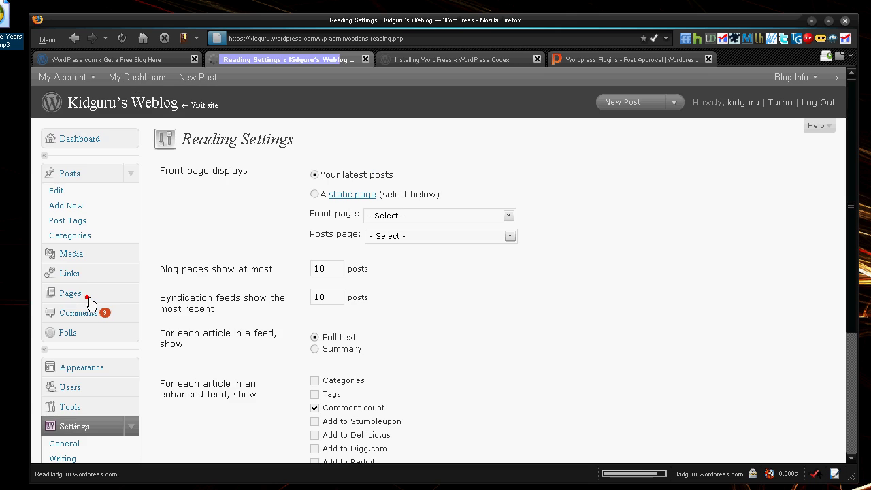
pyautogui.scroll(-1, 377, 184)
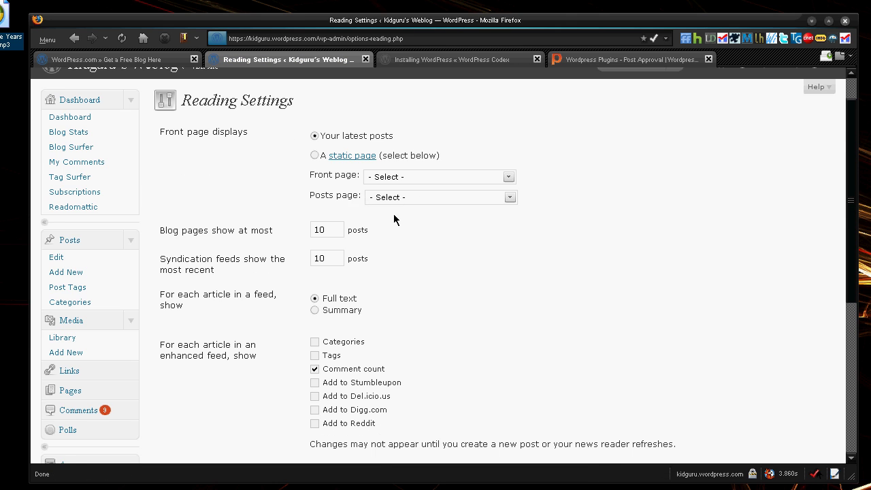
pyautogui.scroll(-2, 398, 216)
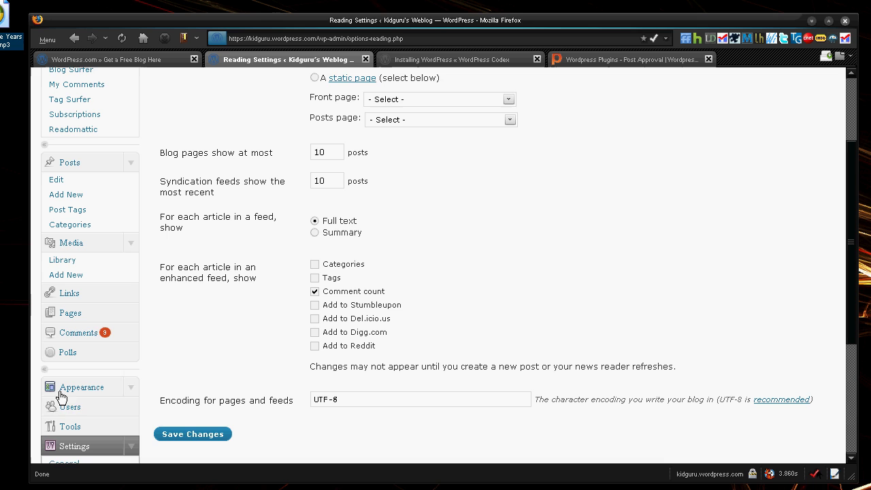
# - Open the Privacy Settings and examine the Blog Visibility choices, especially the one limiting the blog to chosen users
pyautogui.scroll(-4, 107, 379)
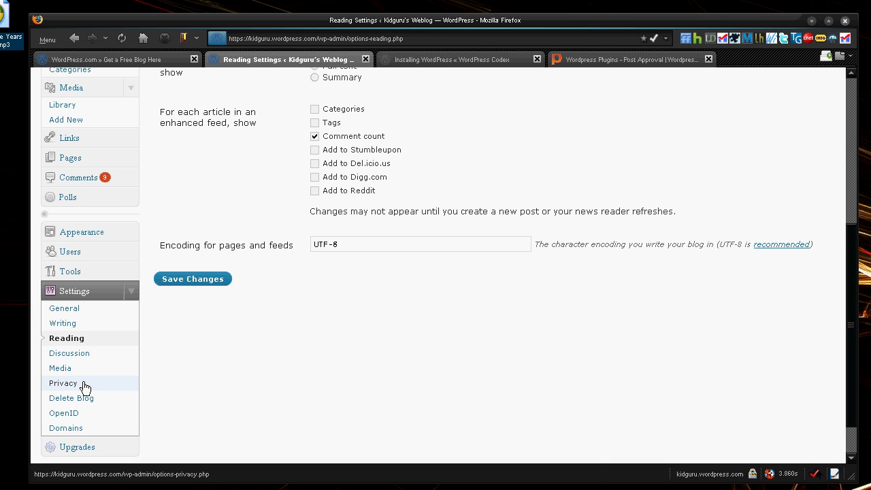
pyautogui.click(83, 385)
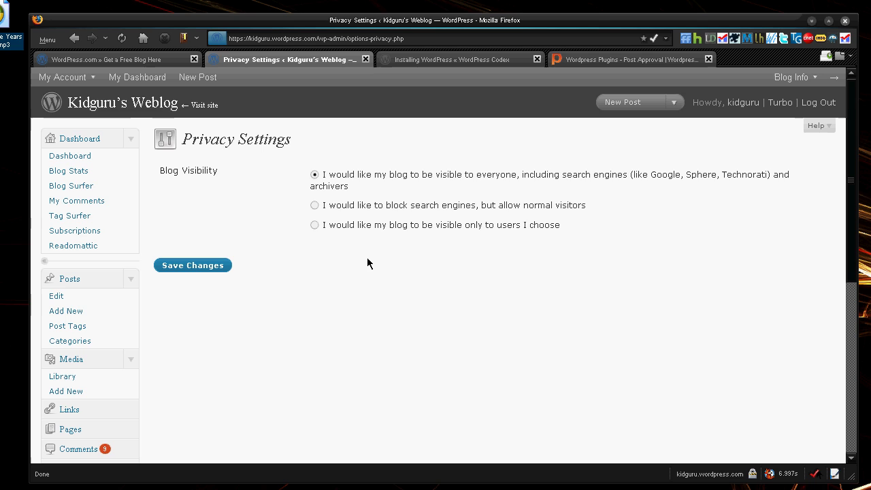
pyautogui.moveTo(645, 227); pyautogui.dragTo(319, 233)
pyautogui.click(306, 272)
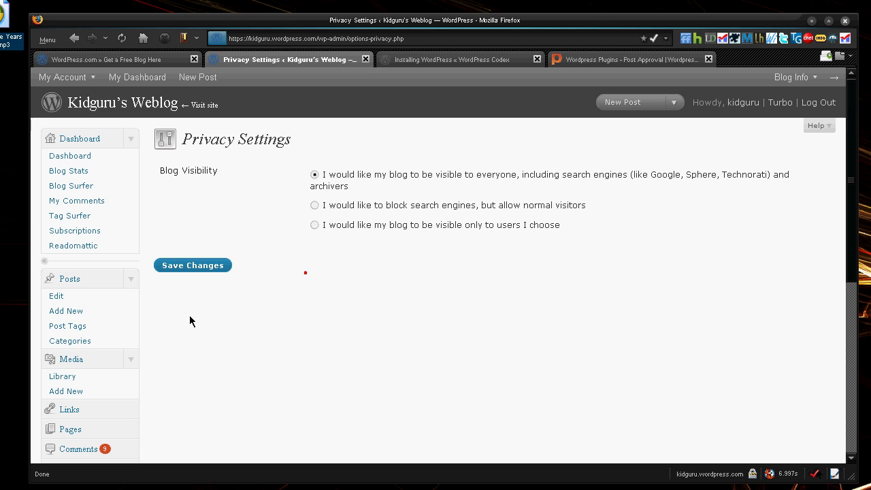
# - Review the admin menu sections from Settings up to Posts, expanding the Appearance entries, and open the weblog's Dashboard
pyautogui.scroll(-8, 117, 327)
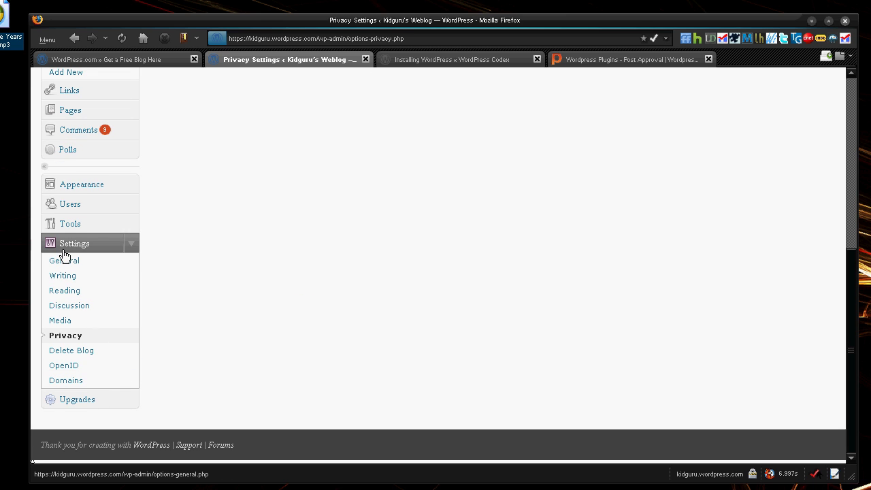
pyautogui.scroll(3, 230, 264)
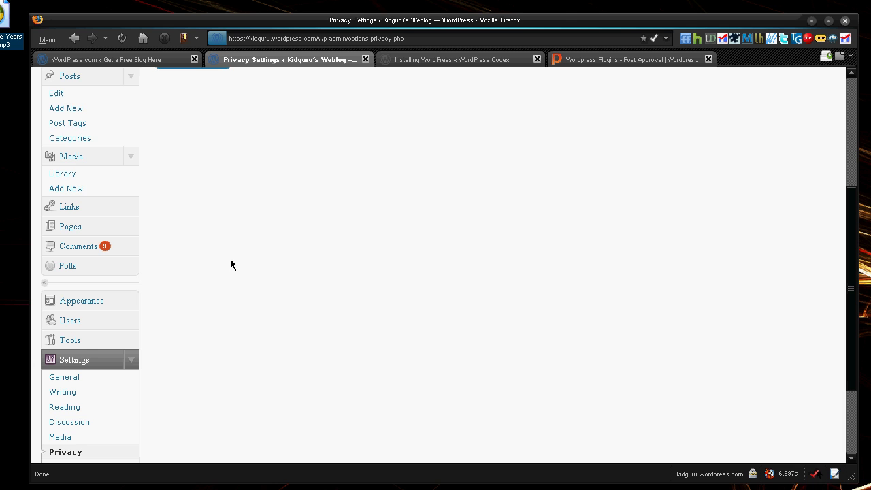
pyautogui.scroll(3, 276, 259)
pyautogui.scroll(-3, 275, 258)
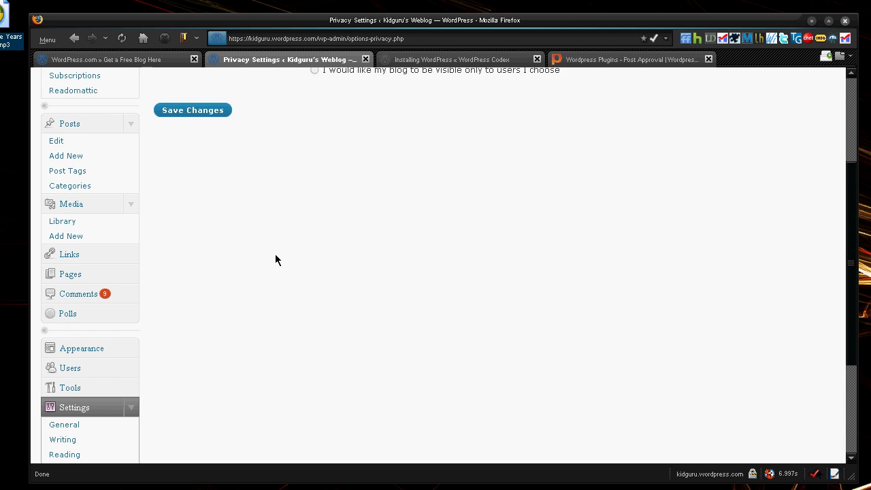
pyautogui.scroll(-2, 237, 278)
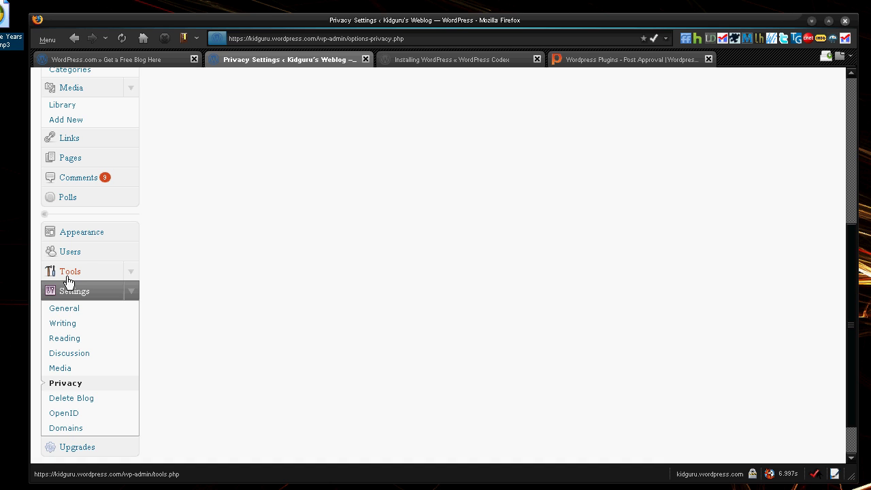
pyautogui.click(130, 233)
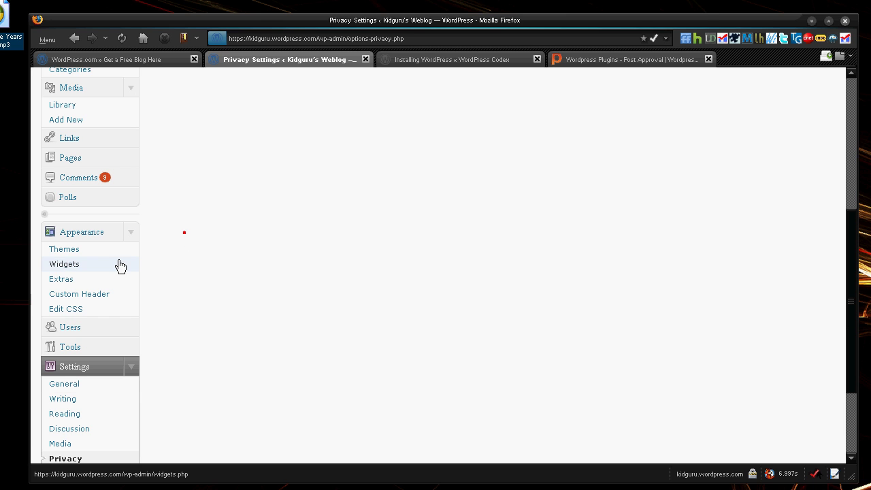
pyautogui.scroll(2, 121, 290)
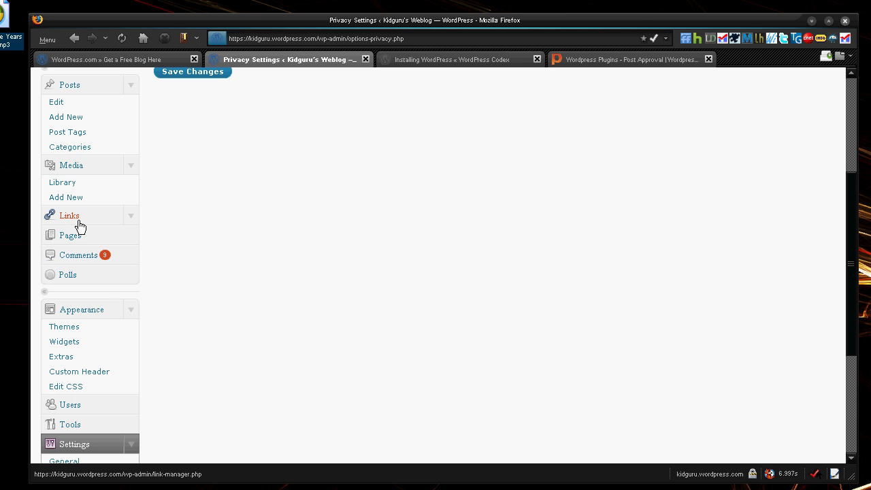
pyautogui.scroll(2, 81, 215)
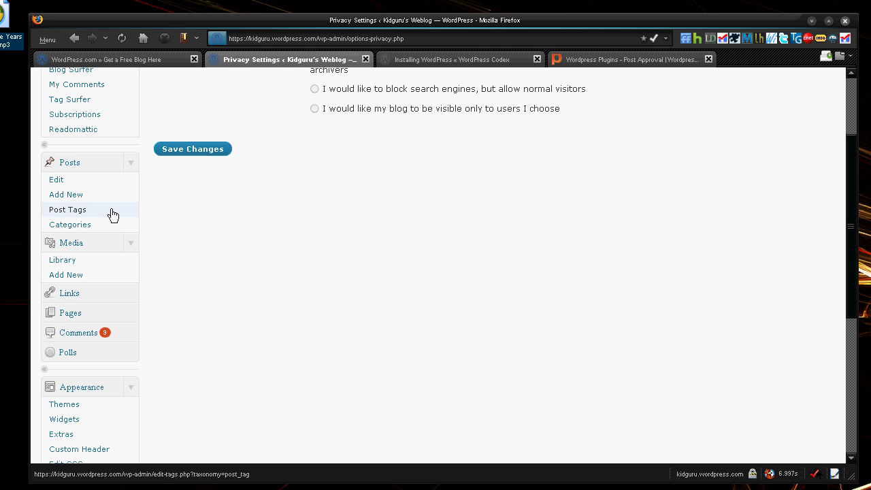
pyautogui.scroll(2, 111, 213)
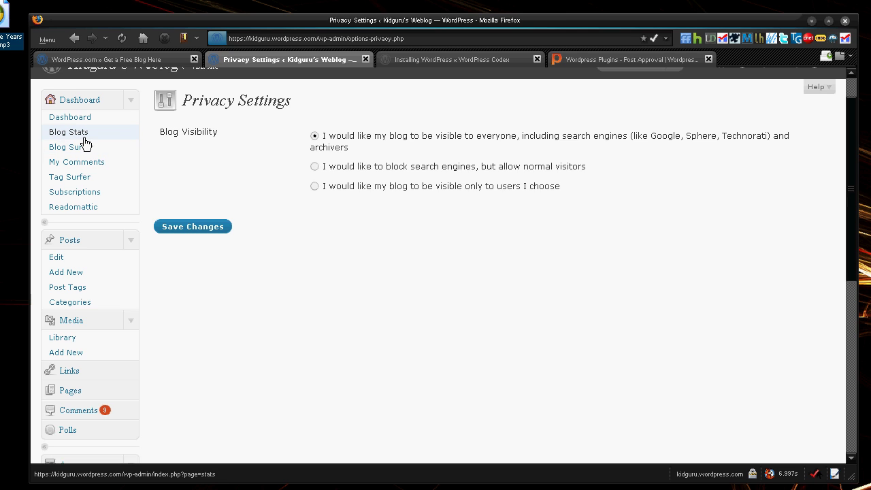
pyautogui.click(72, 118)
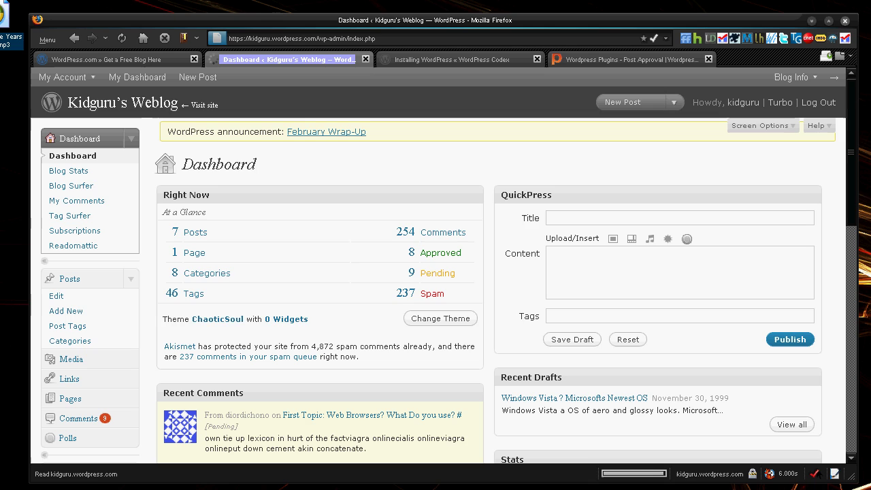
# - Switch to the Notepad notes and highlight PROVIDER, INSTALL/WEB READY and CUSTOMIZE IT in turn
pyautogui.hotkey('alt', 'Tab')
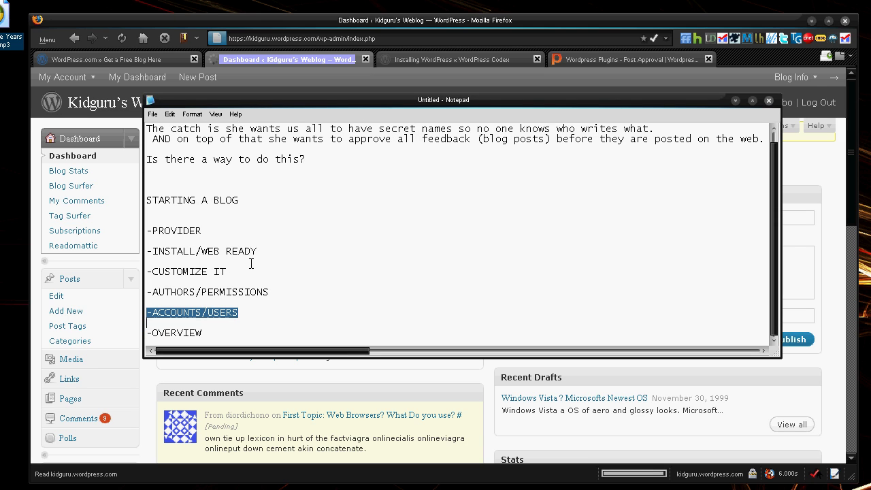
pyautogui.doubleClick(234, 229)
pyautogui.click(225, 259)
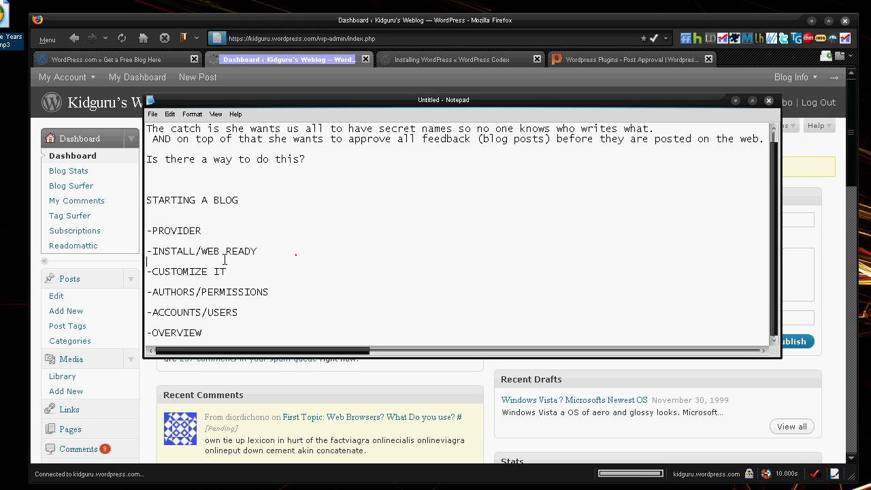
pyautogui.moveTo(147, 251); pyautogui.dragTo(257, 251)
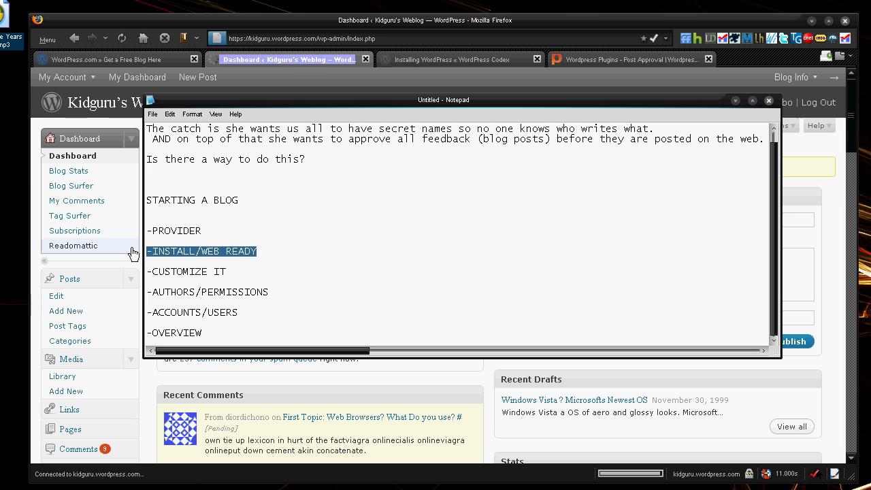
pyautogui.click(239, 270)
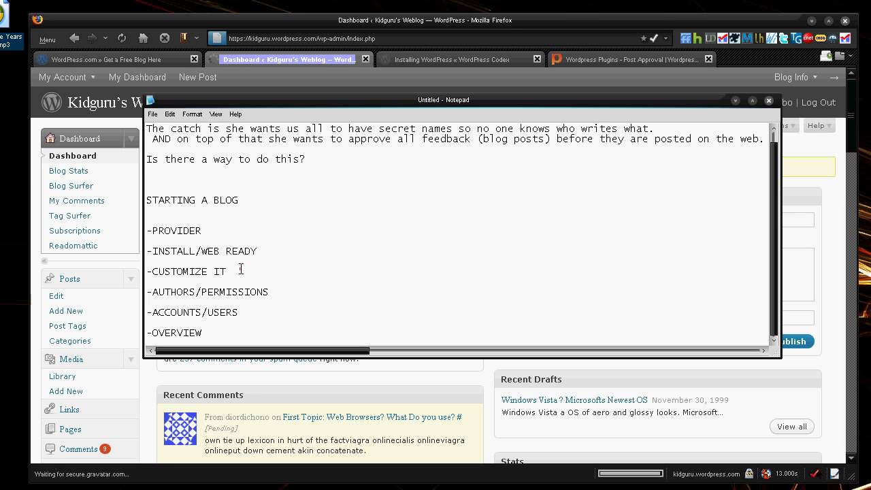
pyautogui.moveTo(240, 268); pyautogui.dragTo(156, 271)
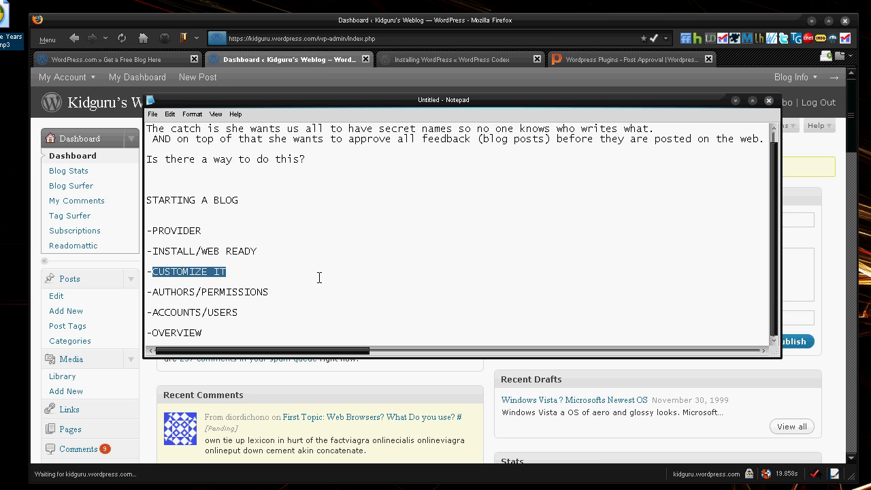
# - Highlight AUTHORS/PERMISSIONS, ACCOUNTS/USERS and OVERVIEW in turn in the notes, and clear the selection
pyautogui.moveTo(311, 288); pyautogui.dragTo(120, 292)
pyautogui.click(175, 300)
pyautogui.moveTo(310, 288); pyautogui.dragTo(154, 293)
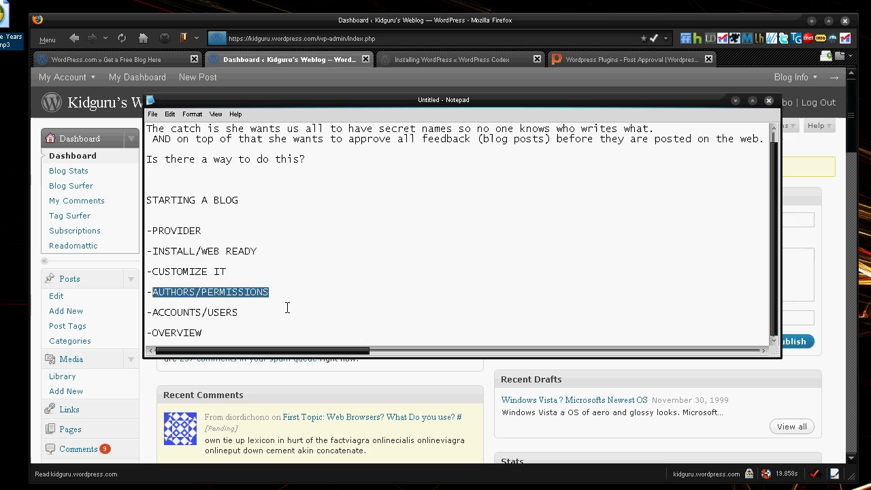
pyautogui.moveTo(286, 307); pyautogui.dragTo(153, 315)
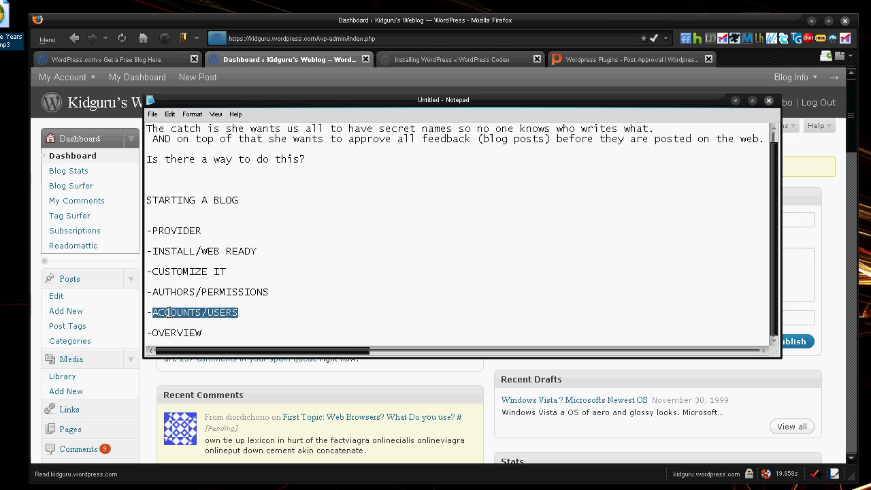
pyautogui.click(201, 302)
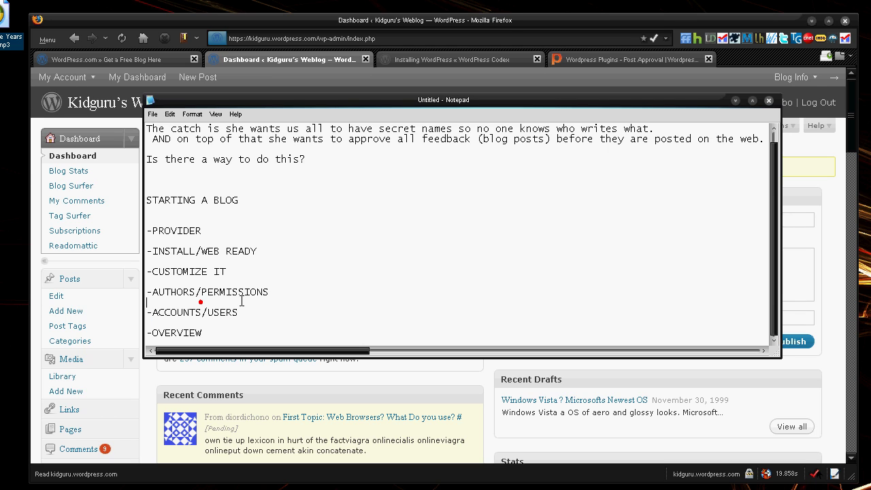
pyautogui.moveTo(212, 332); pyautogui.dragTo(152, 333)
pyautogui.click(230, 291)
# - Highlight the STARTING A BLOG heading, the professor's feedback question and the PROVIDER line in turn, and clear the selection
pyautogui.click(250, 189)
pyautogui.moveTo(239, 198); pyautogui.dragTo(145, 198)
pyautogui.scroll(1, 209, 247)
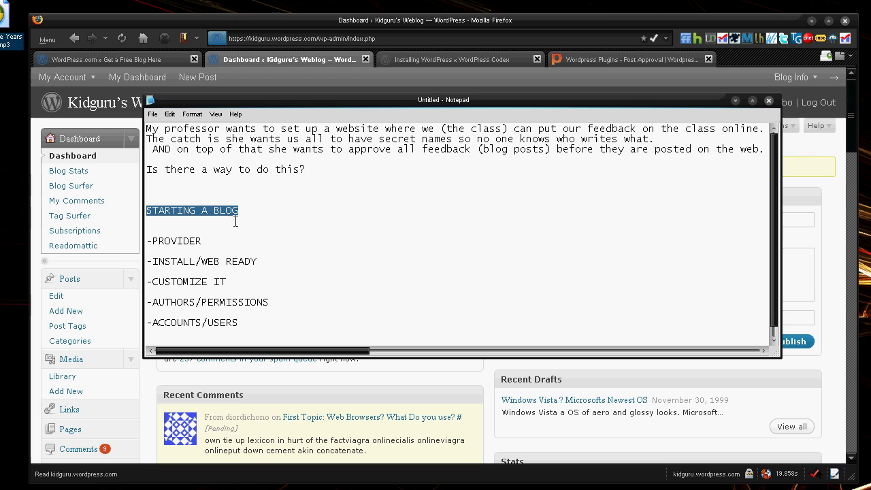
pyautogui.moveTo(406, 182); pyautogui.dragTo(70, 121)
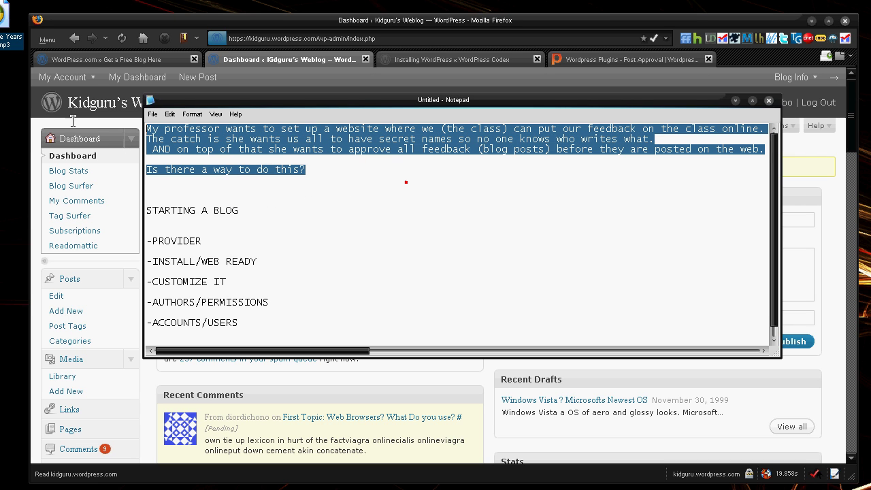
pyautogui.doubleClick(247, 239)
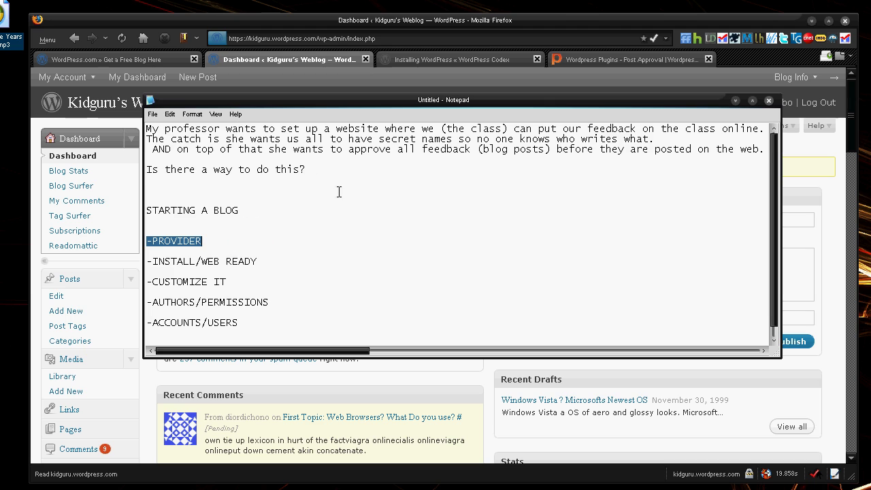
pyautogui.moveTo(339, 192); pyautogui.dragTo(13, 140)
pyautogui.click(369, 206)
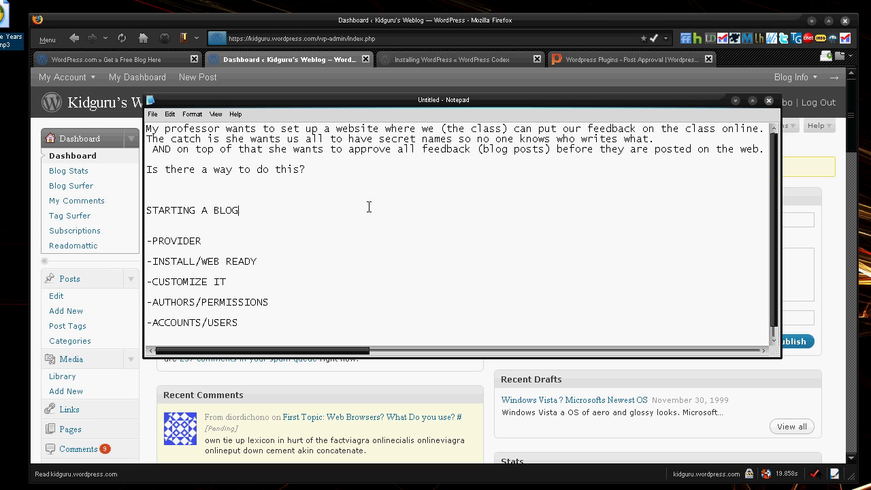